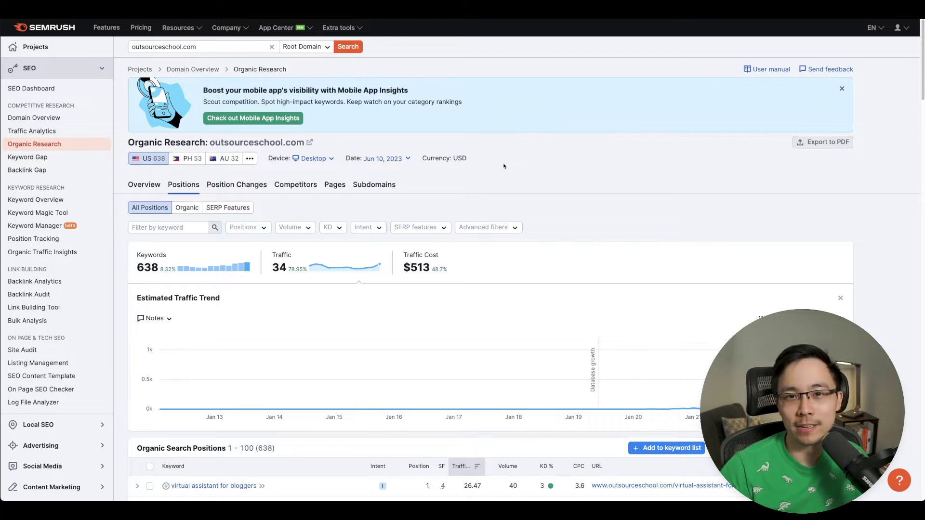
Switch the Estimated Traffic Trend chart through 6M and 1Y, ending on 2Y.
{"action": "scroll", "coordinate": [428, 186], "scroll_direction": "down", "scroll_amount": 3}
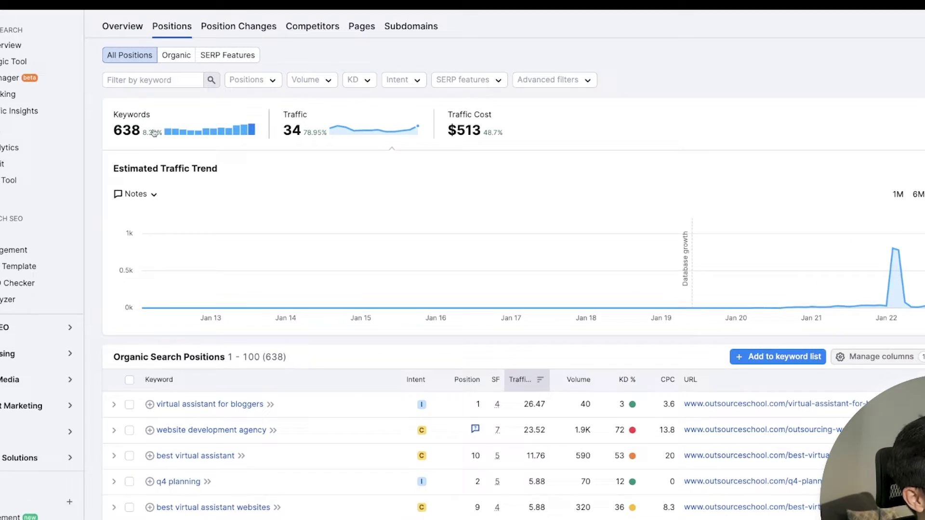
{"action": "mouse_move", "coordinate": [198, 98]}
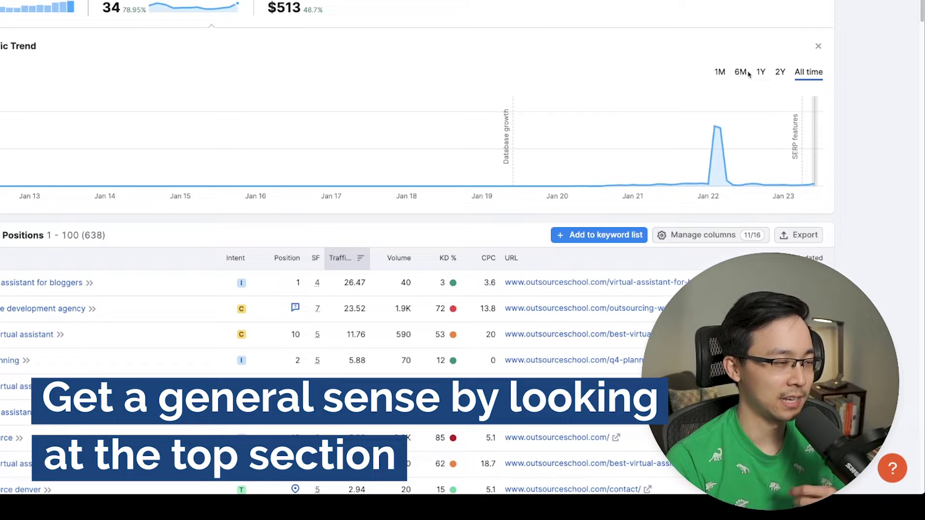
{"action": "mouse_move", "coordinate": [728, 114]}
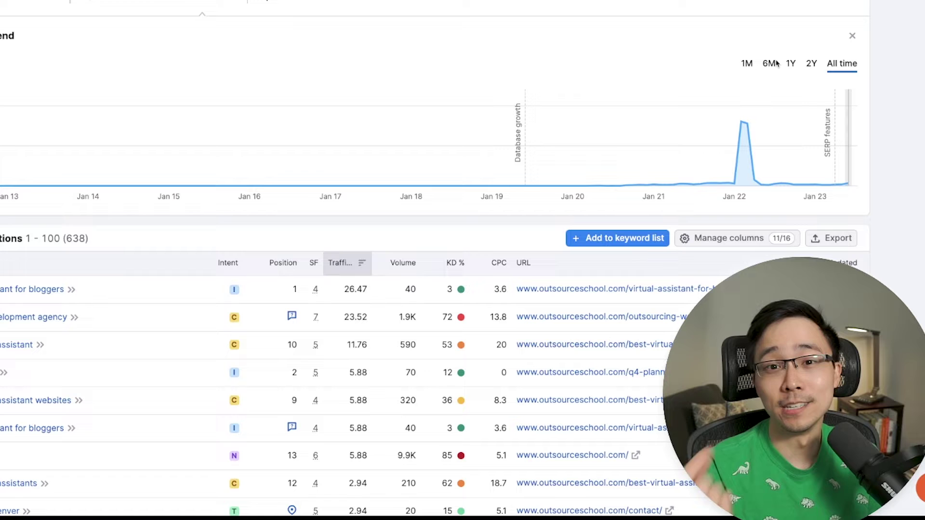
{"action": "left_click", "coordinate": [770, 63]}
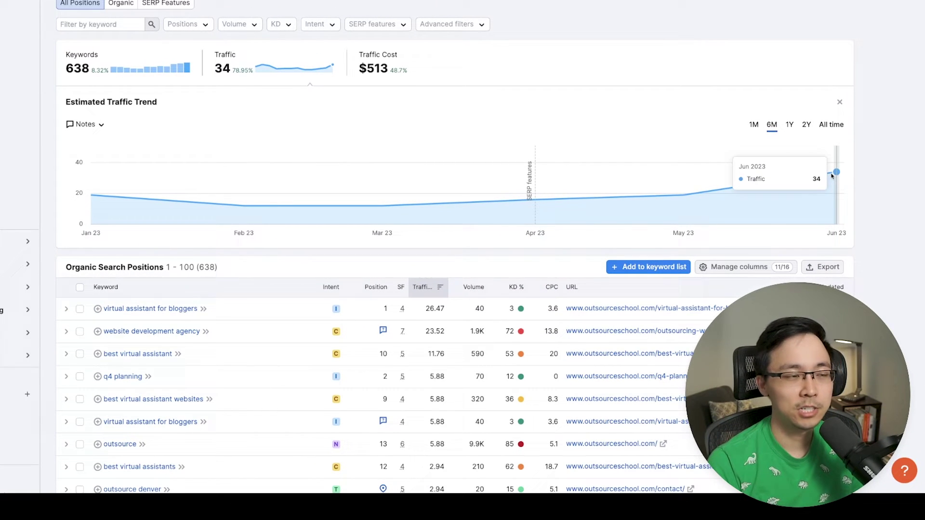
{"action": "left_click", "coordinate": [789, 125]}
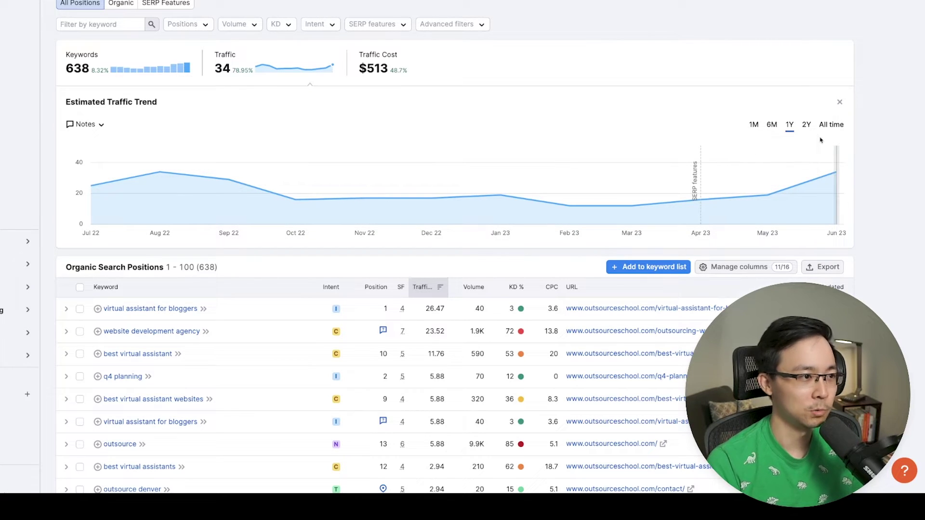
{"action": "left_click", "coordinate": [806, 126]}
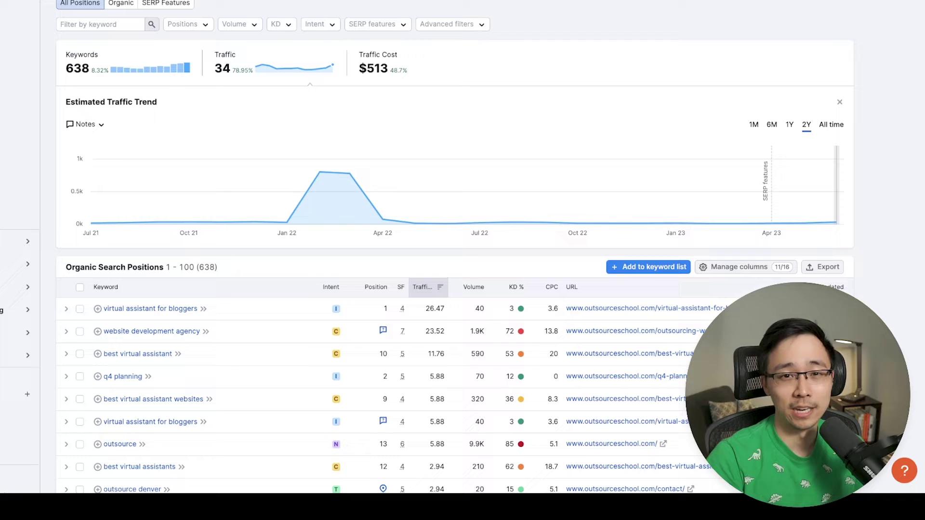
Tick the rows for virtual assistant for bloggers, best virtual assistant and best virtual assistant websites.
{"action": "scroll", "coordinate": [520, 192], "scroll_direction": "down", "scroll_amount": 1}
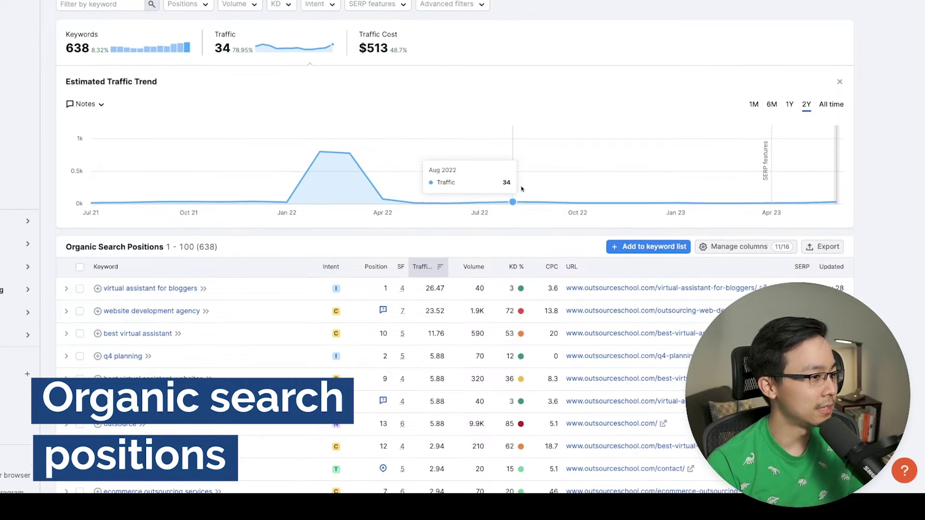
{"action": "scroll", "coordinate": [428, 176], "scroll_direction": "down", "scroll_amount": 3}
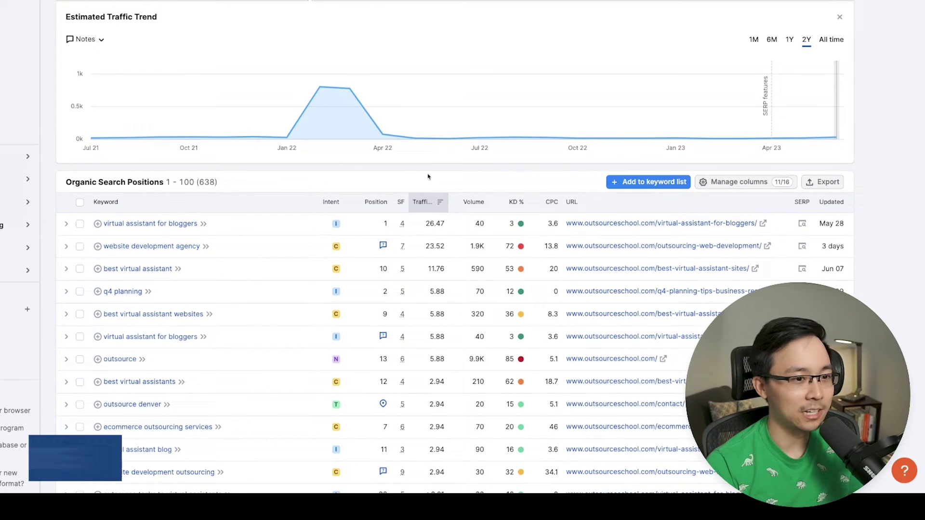
{"action": "scroll", "coordinate": [428, 177], "scroll_direction": "down", "scroll_amount": 4}
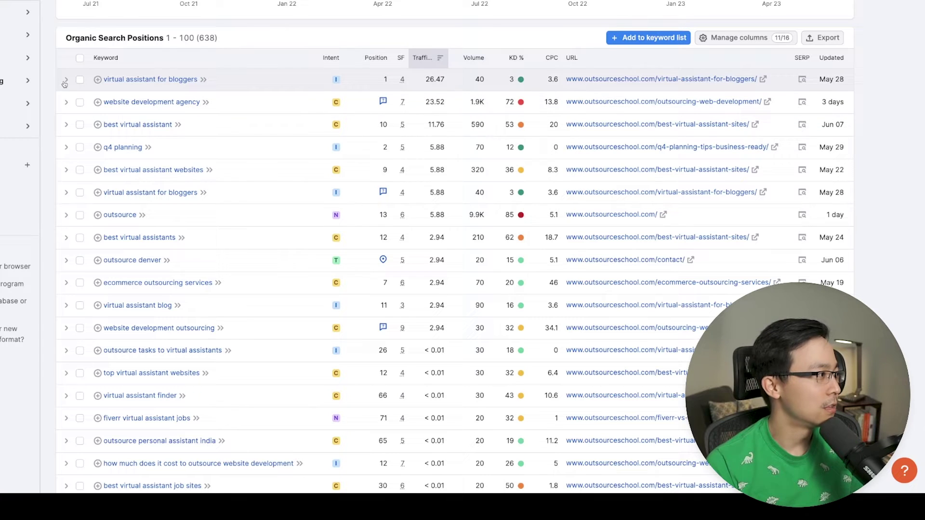
{"action": "left_click", "coordinate": [80, 80]}
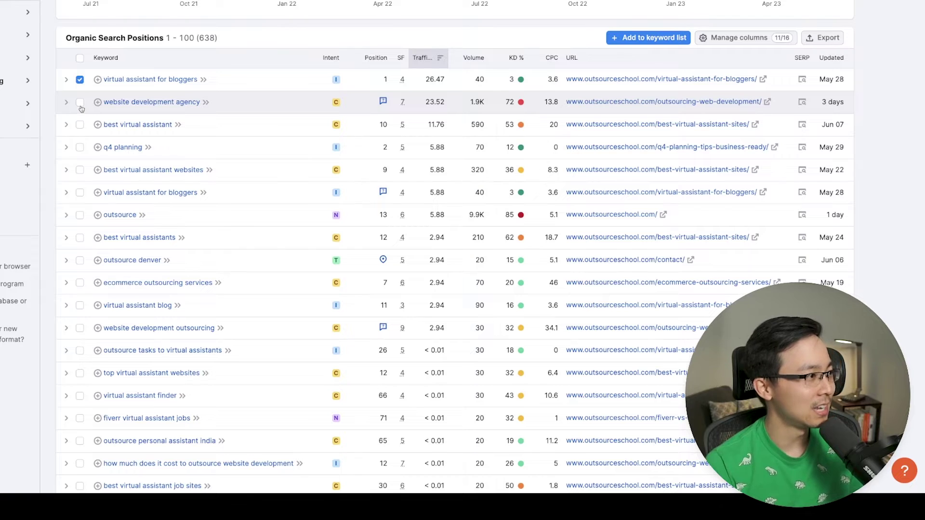
{"action": "left_click", "coordinate": [79, 124]}
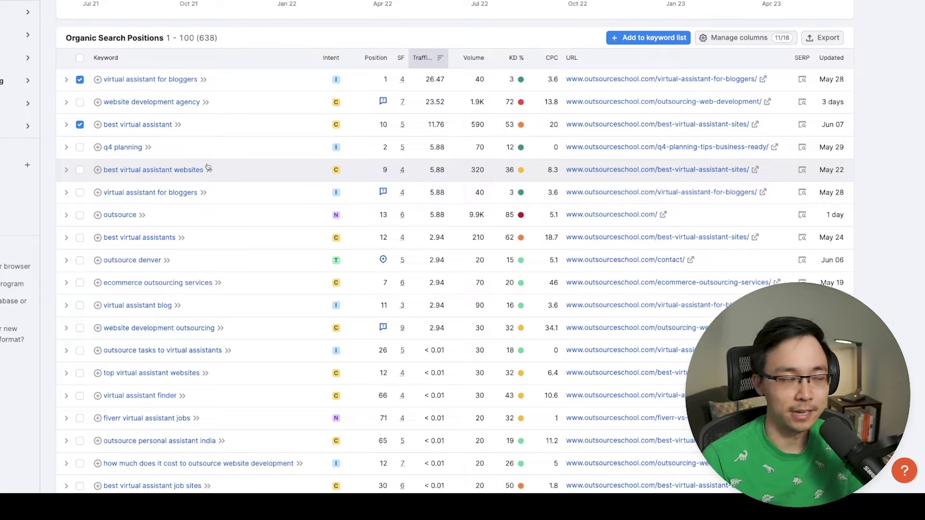
{"action": "left_click", "coordinate": [79, 170]}
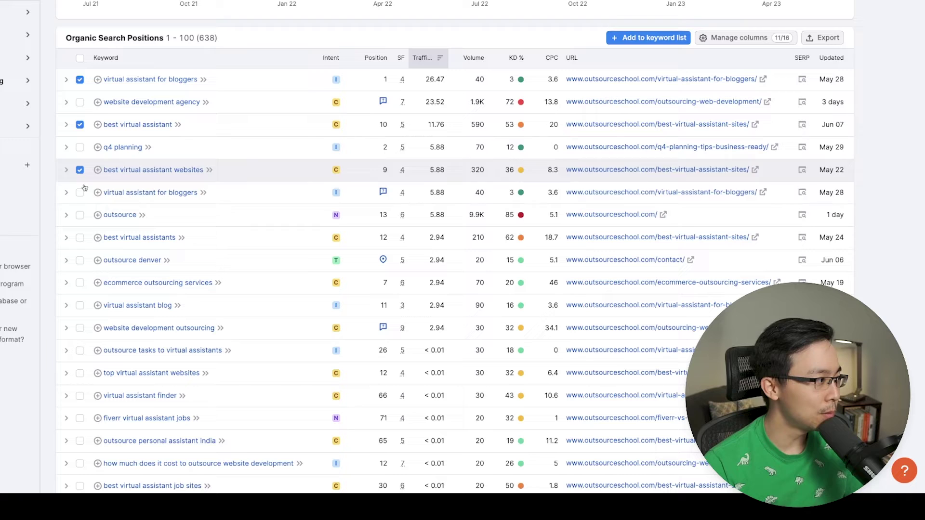
{"action": "left_click", "coordinate": [80, 192]}
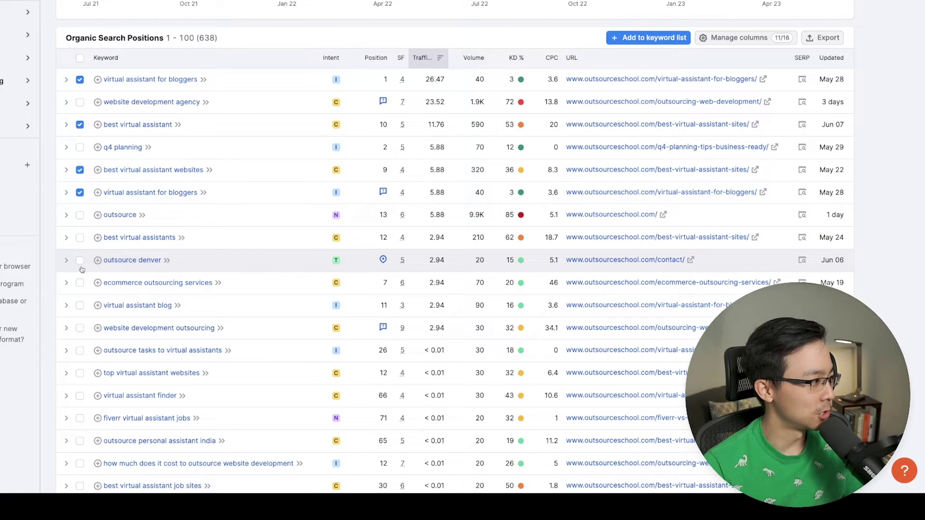
{"action": "scroll", "coordinate": [270, 204], "scroll_direction": "down", "scroll_amount": 3}
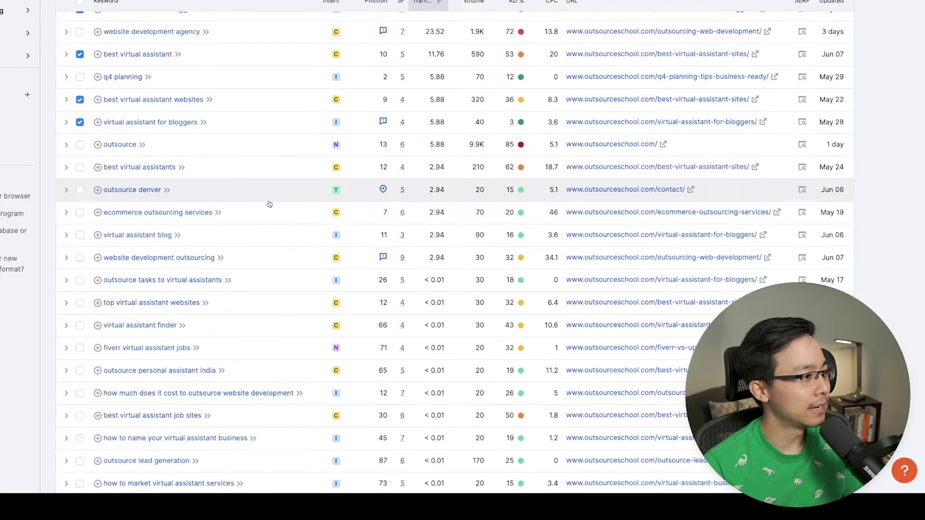
{"action": "scroll", "coordinate": [223, 190], "scroll_direction": "up", "scroll_amount": 1}
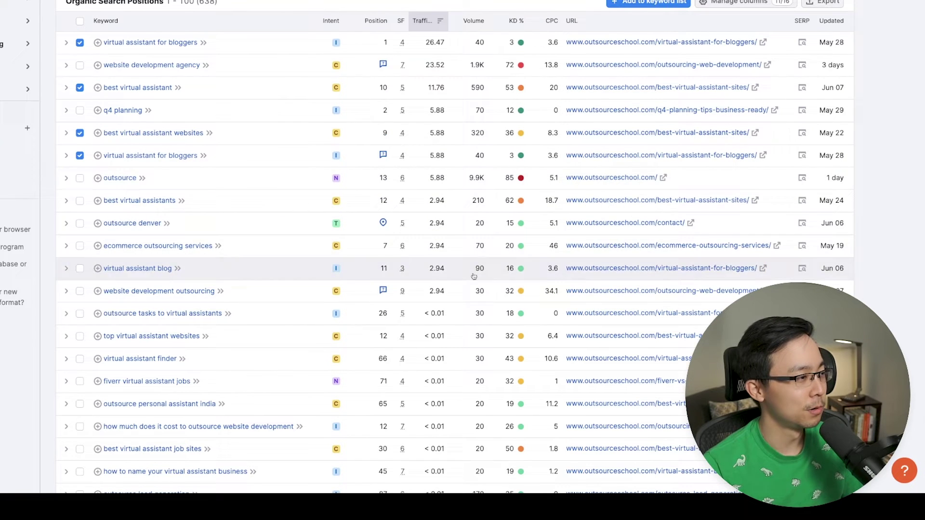
{"action": "scroll", "coordinate": [469, 178], "scroll_direction": "down", "scroll_amount": 1}
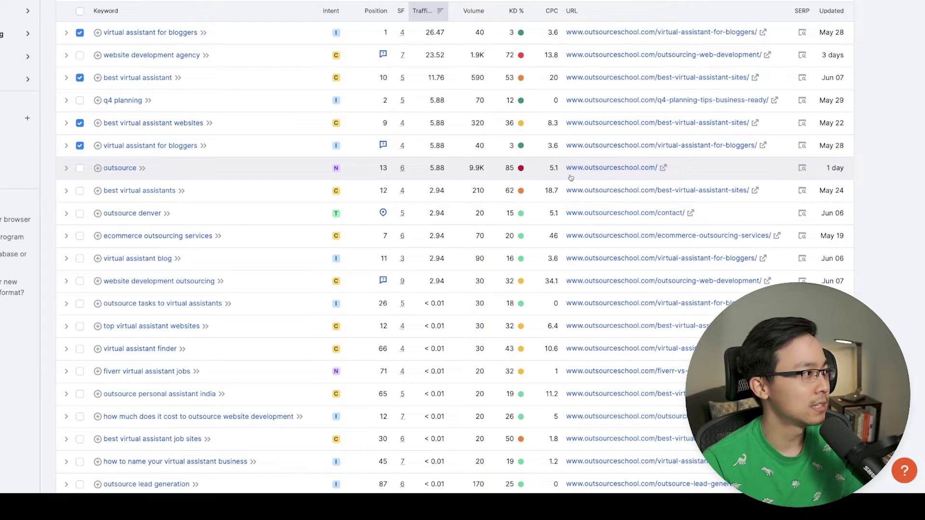
{"action": "scroll", "coordinate": [219, 110], "scroll_direction": "up", "scroll_amount": 1}
{"action": "scroll", "coordinate": [219, 110], "scroll_direction": "up", "scroll_amount": 1}
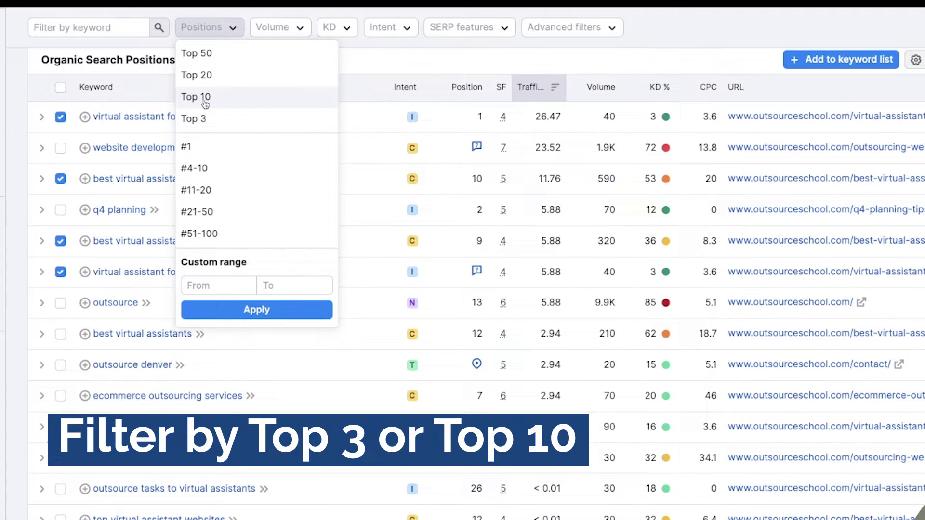
Apply the Top 10 position filter, narrowing the table to 29 keywords.
{"action": "left_click", "coordinate": [204, 101]}
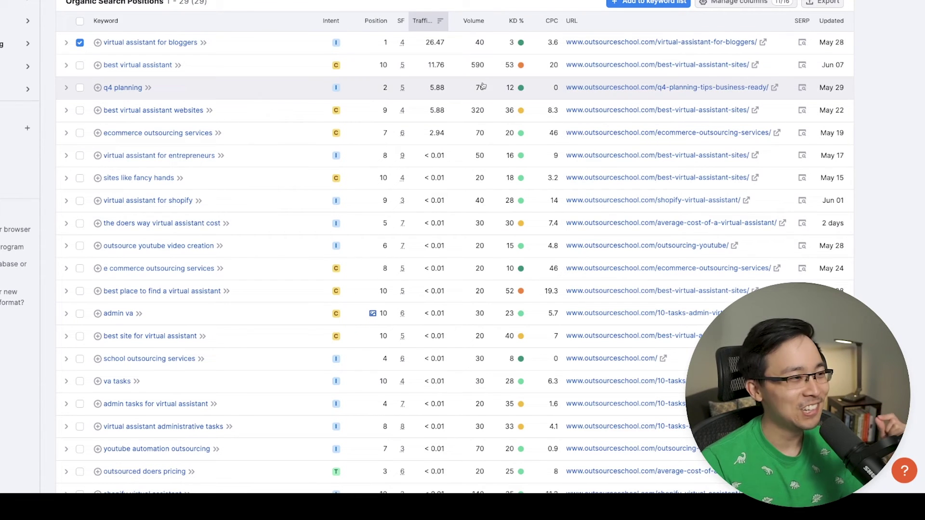
{"action": "scroll", "coordinate": [501, 168], "scroll_direction": "up", "scroll_amount": 1}
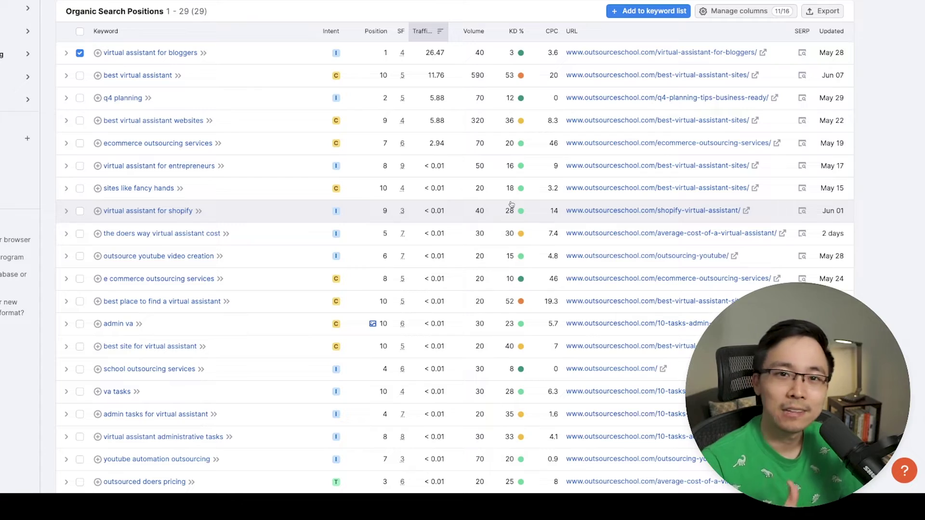
{"action": "scroll", "coordinate": [433, 255], "scroll_direction": "up", "scroll_amount": 1}
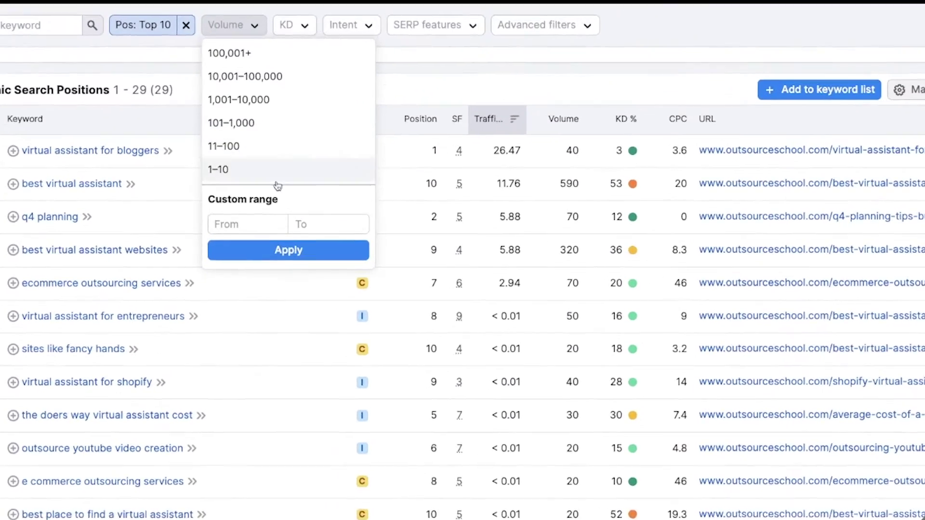
Set the Volume filter to a minimum of 50.
{"action": "left_click", "coordinate": [256, 226]}
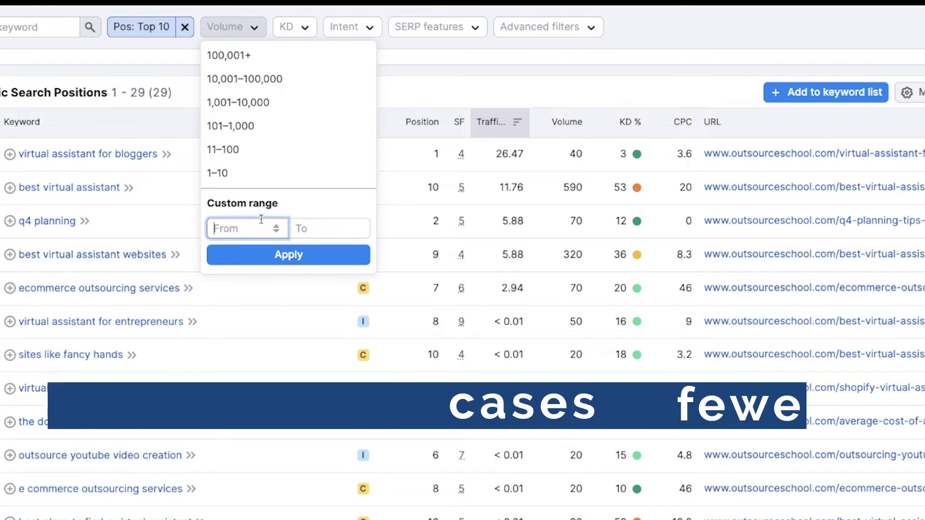
{"action": "type", "text": "50"}
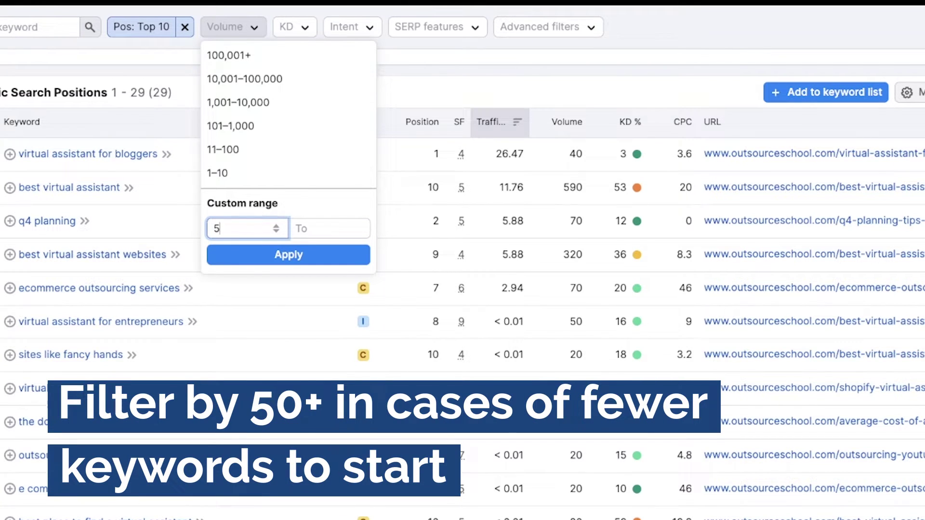
{"action": "left_click", "coordinate": [326, 255]}
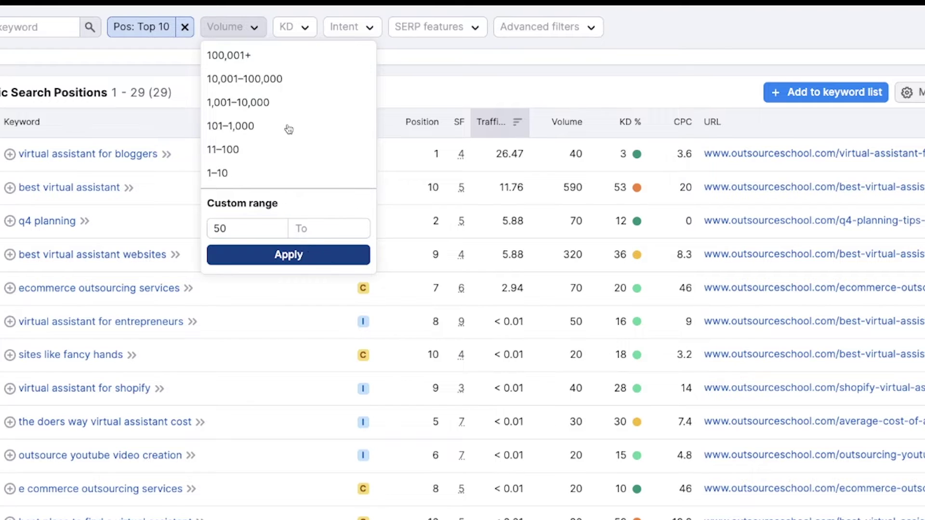
Cap keyword difficulty at 40% with the KD filter, leaving 7 keywords.
{"action": "left_click", "coordinate": [305, 34]}
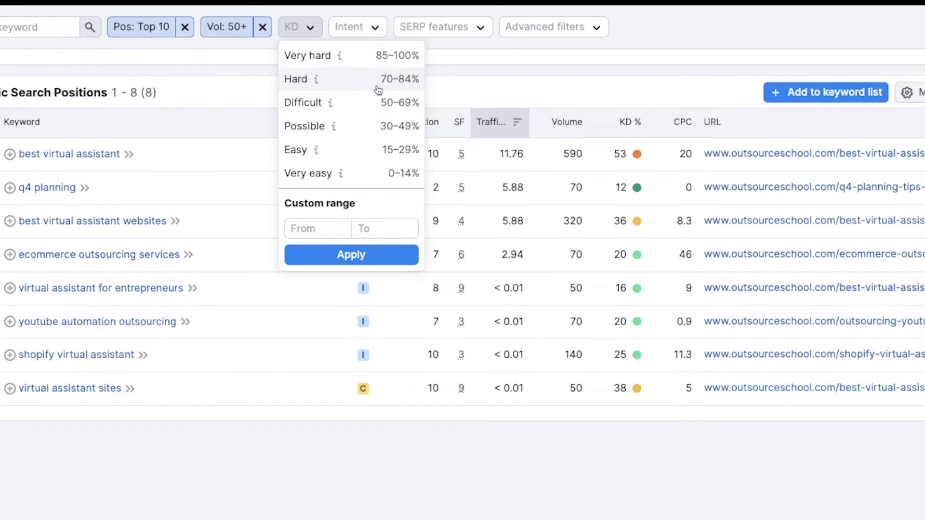
{"action": "left_click", "coordinate": [383, 223]}
{"action": "type", "text": "40"}
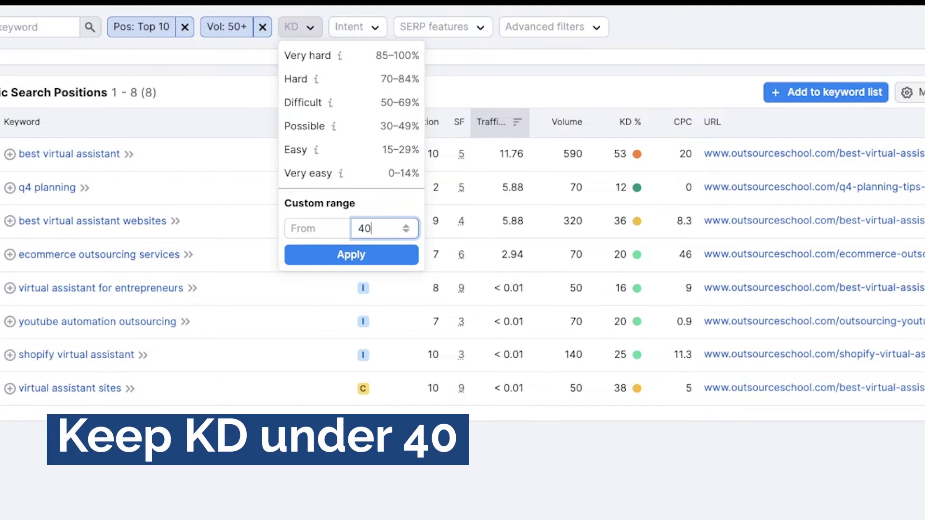
{"action": "key", "text": "Return"}
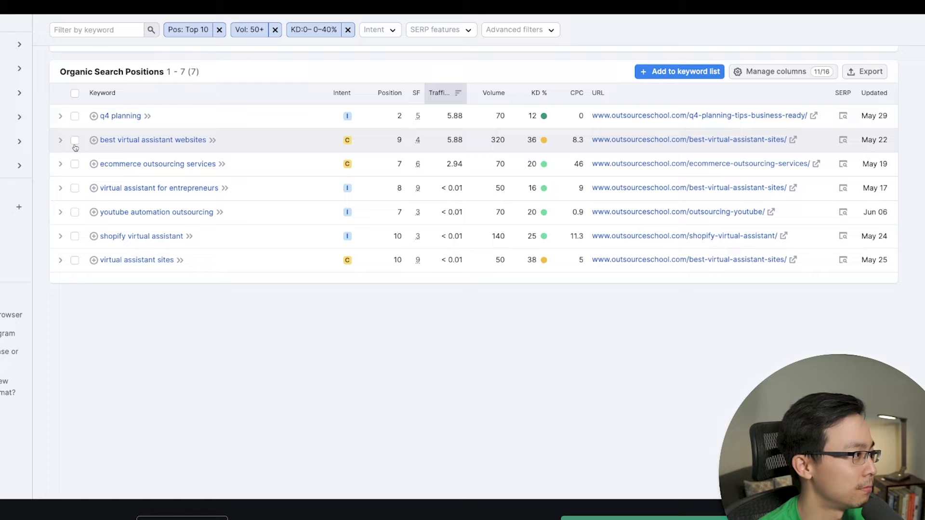
Tick the best virtual assistant websites row in the 7-keyword list.
{"action": "left_click", "coordinate": [75, 142]}
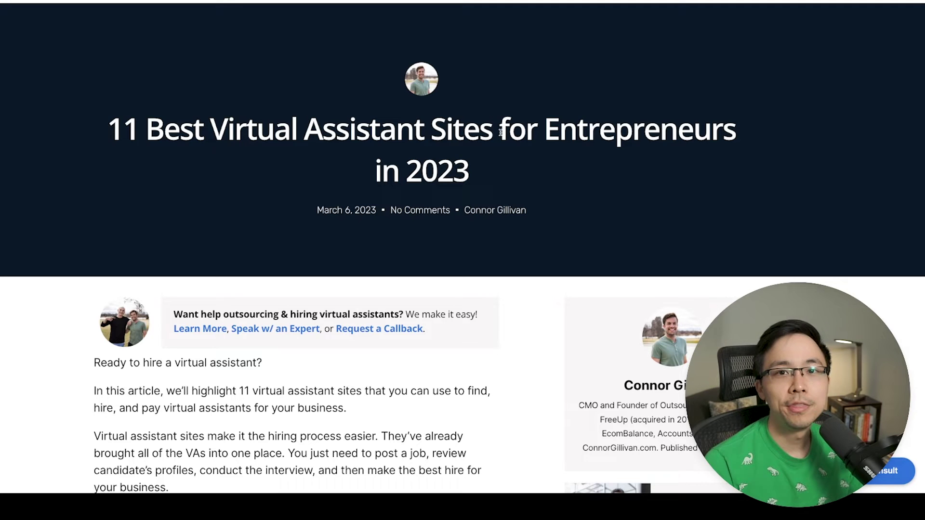
{"action": "scroll", "coordinate": [487, 126], "scroll_direction": "down", "scroll_amount": 2}
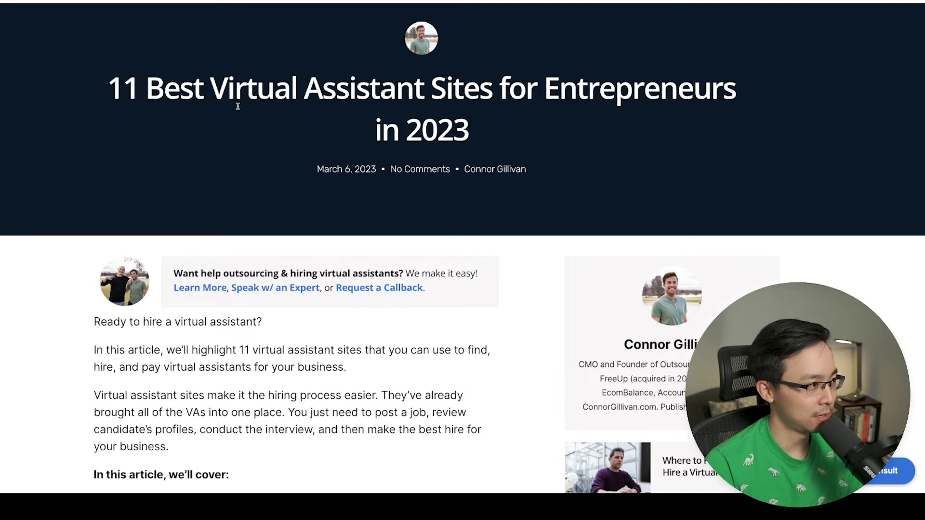
{"action": "scroll", "coordinate": [238, 106], "scroll_direction": "down", "scroll_amount": 12}
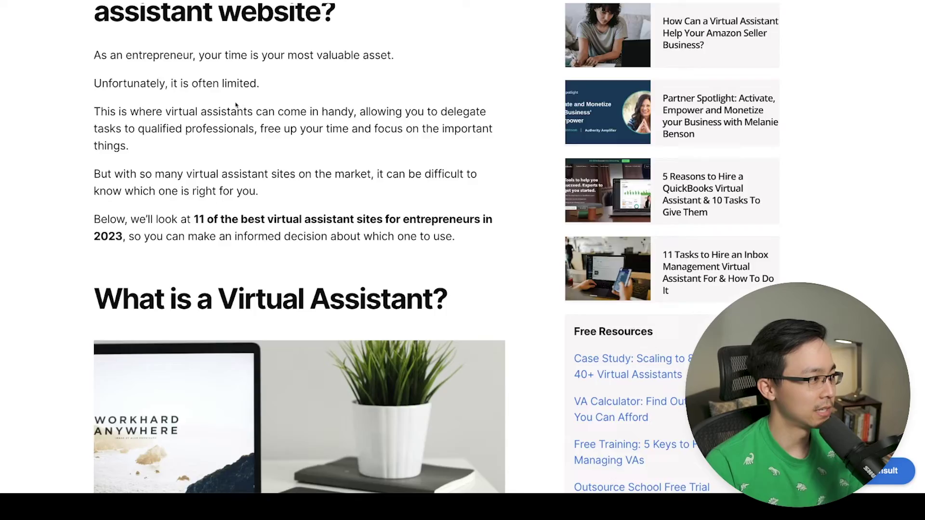
{"action": "scroll", "coordinate": [235, 104], "scroll_direction": "down", "scroll_amount": 20}
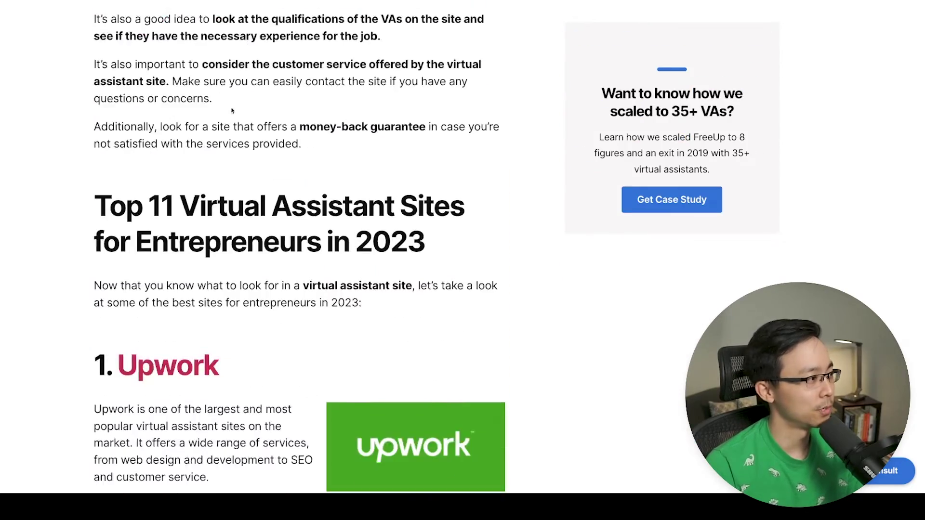
{"action": "scroll", "coordinate": [232, 112], "scroll_direction": "down", "scroll_amount": 20}
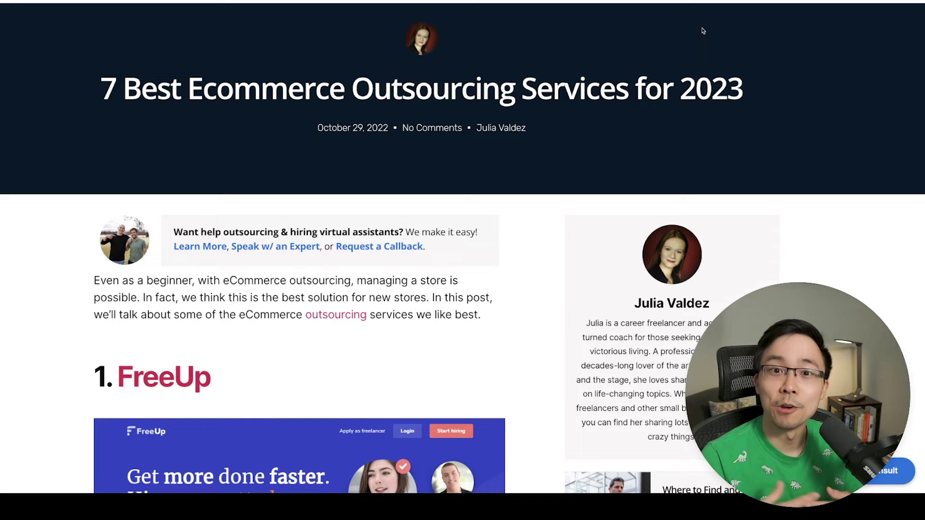
{"action": "scroll", "coordinate": [702, 30], "scroll_direction": "down", "scroll_amount": 7}
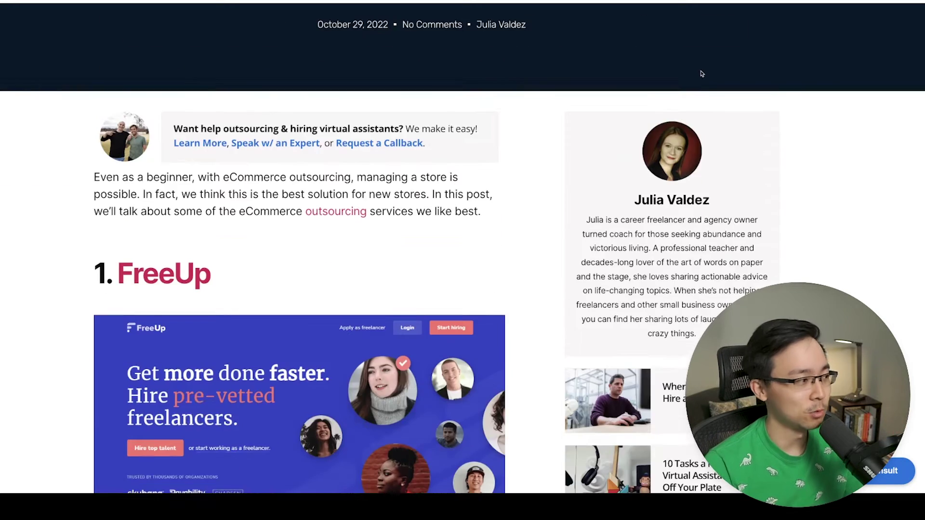
{"action": "scroll", "coordinate": [635, 93], "scroll_direction": "down", "scroll_amount": 5}
{"action": "scroll", "coordinate": [635, 94], "scroll_direction": "down", "scroll_amount": 20}
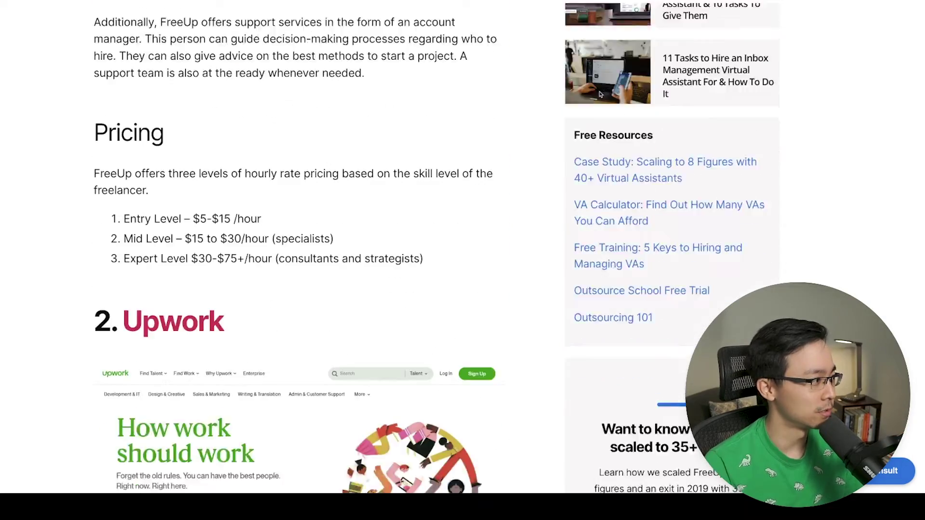
{"action": "scroll", "coordinate": [597, 94], "scroll_direction": "down", "scroll_amount": 5}
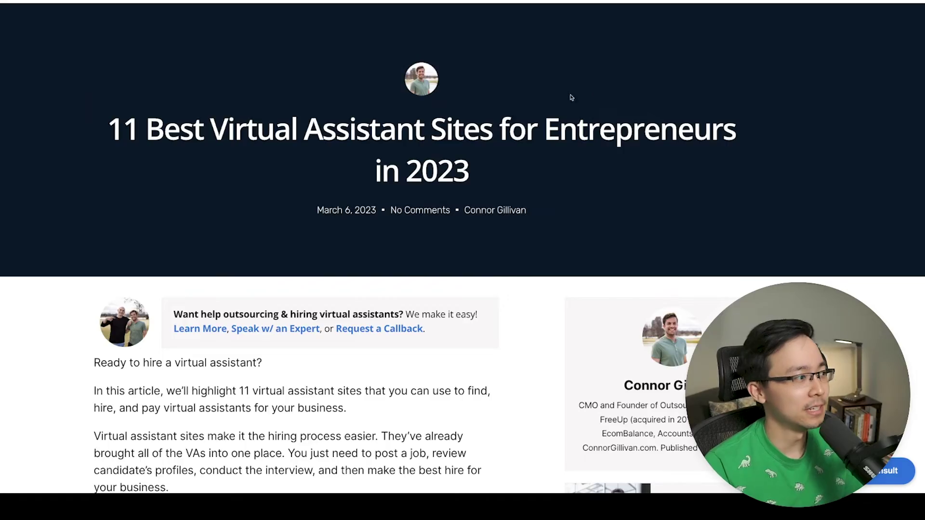
{"action": "scroll", "coordinate": [553, 109], "scroll_direction": "down", "scroll_amount": 4}
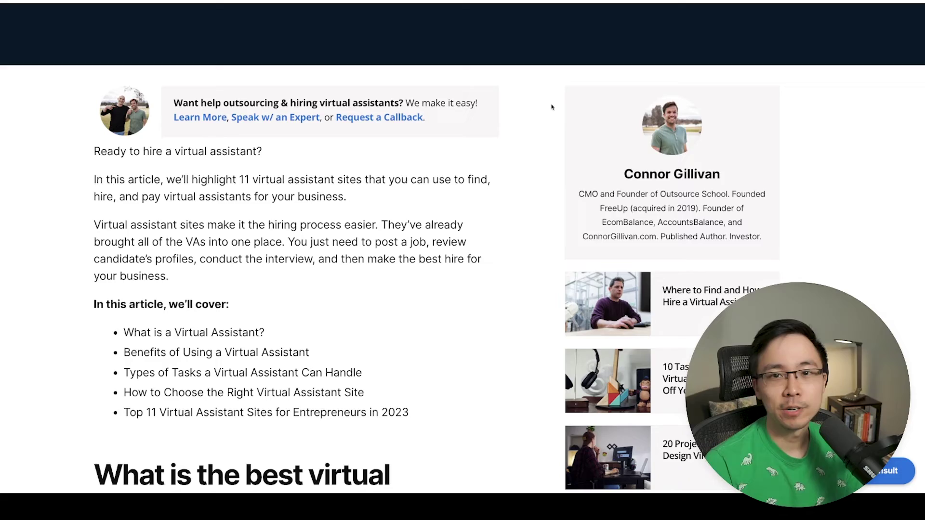
{"action": "scroll", "coordinate": [552, 107], "scroll_direction": "down", "scroll_amount": 12}
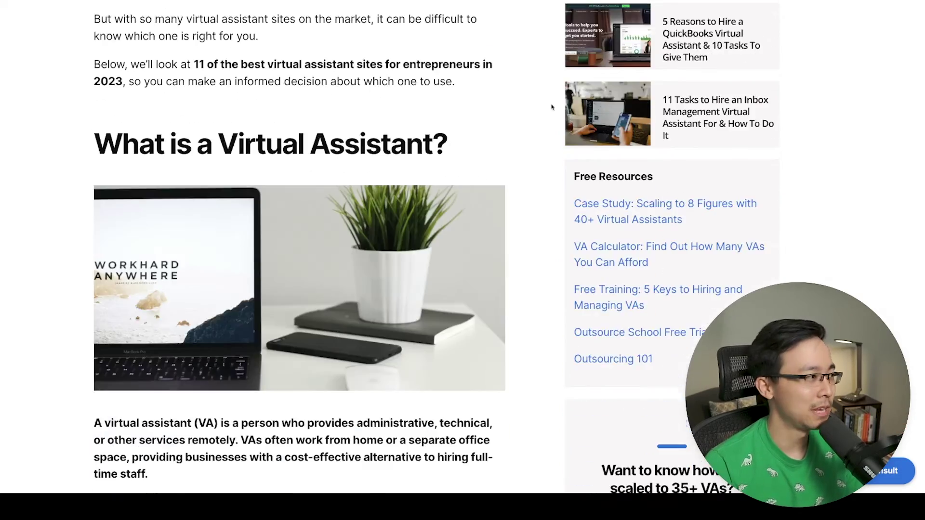
{"action": "scroll", "coordinate": [549, 107], "scroll_direction": "down", "scroll_amount": 15}
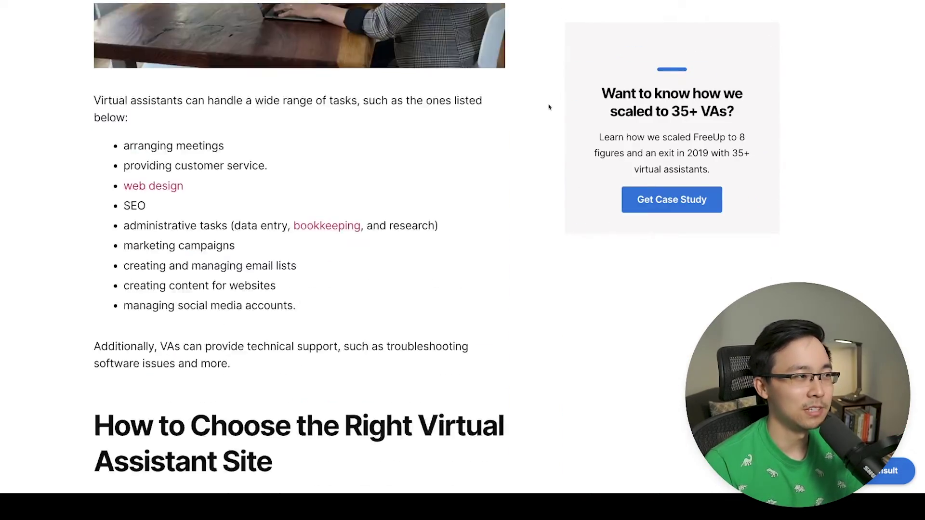
{"action": "scroll", "coordinate": [549, 107], "scroll_direction": "down", "scroll_amount": 15}
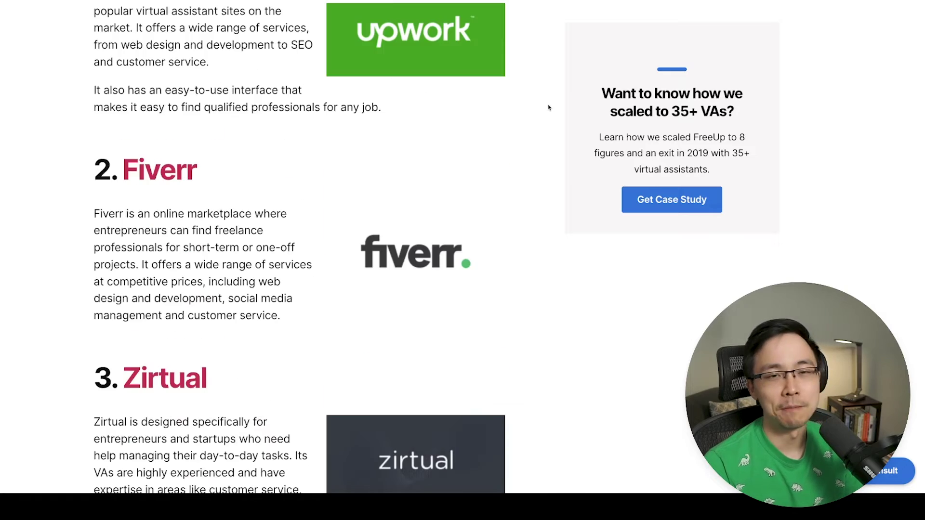
{"action": "scroll", "coordinate": [548, 108], "scroll_direction": "down", "scroll_amount": 10}
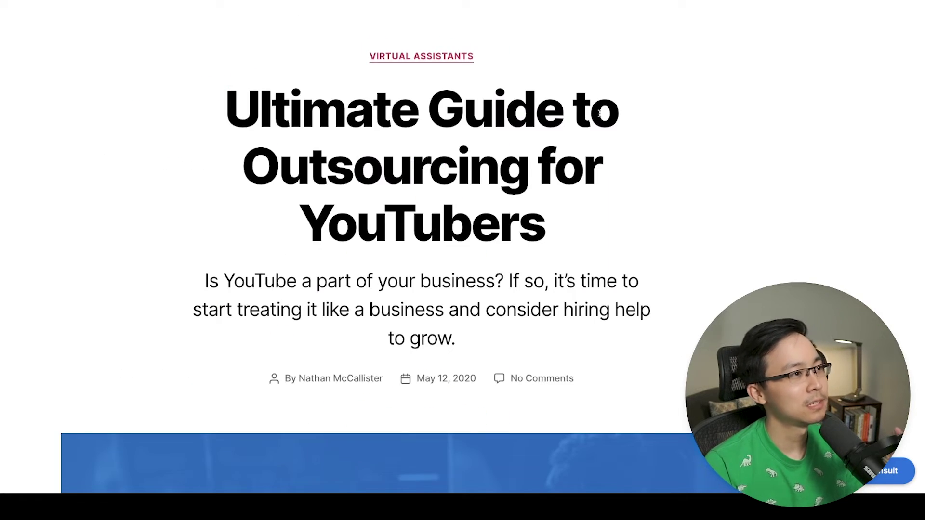
{"action": "scroll", "coordinate": [672, 93], "scroll_direction": "down", "scroll_amount": 8}
{"action": "scroll", "coordinate": [671, 93], "scroll_direction": "up", "scroll_amount": 10}
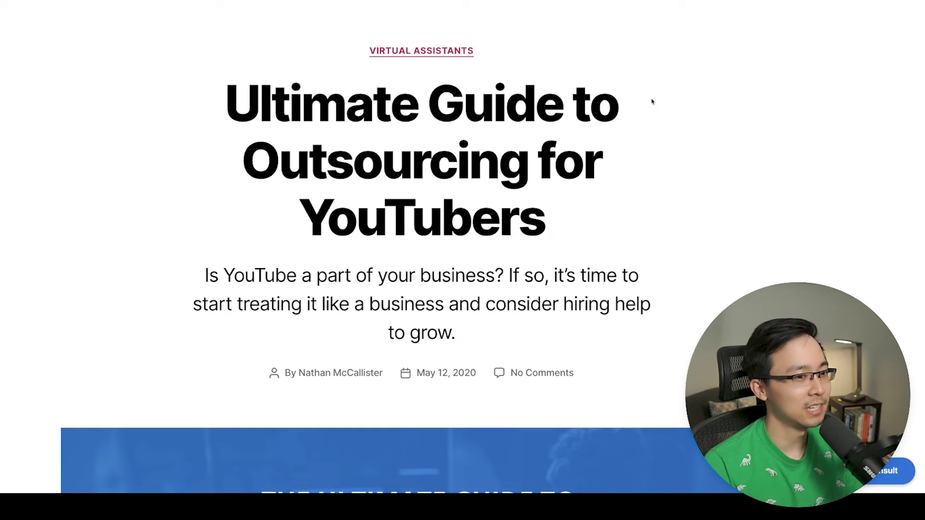
{"action": "scroll", "coordinate": [650, 101], "scroll_direction": "down", "scroll_amount": 7}
{"action": "scroll", "coordinate": [646, 101], "scroll_direction": "up", "scroll_amount": 8}
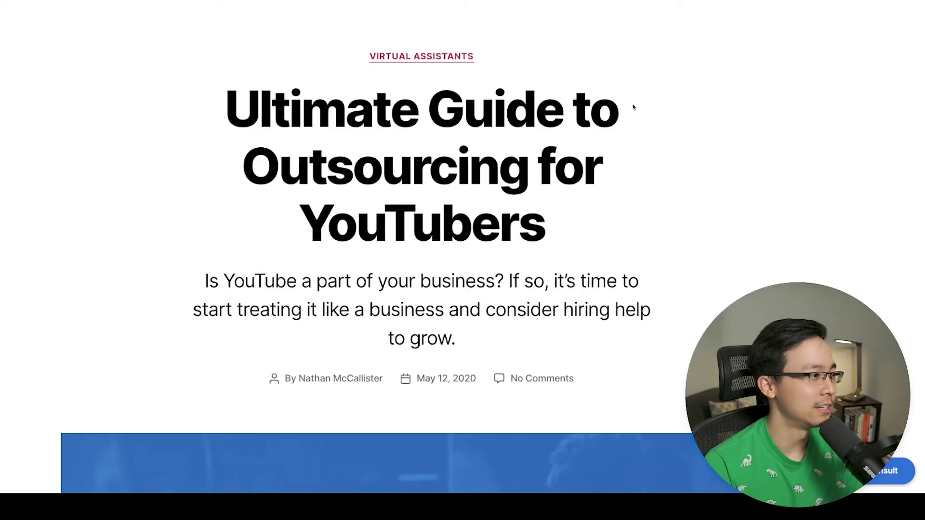
{"action": "scroll", "coordinate": [633, 107], "scroll_direction": "down", "scroll_amount": 20}
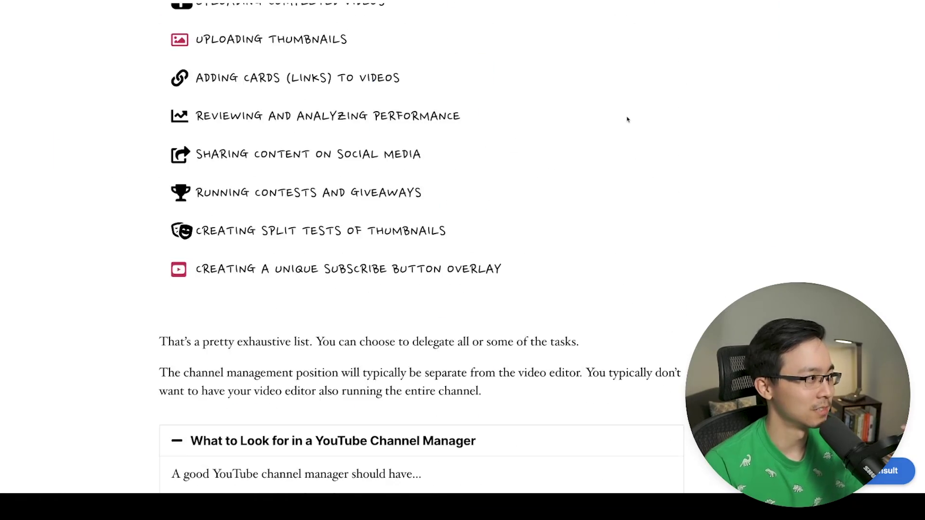
{"action": "scroll", "coordinate": [627, 115], "scroll_direction": "down", "scroll_amount": 20}
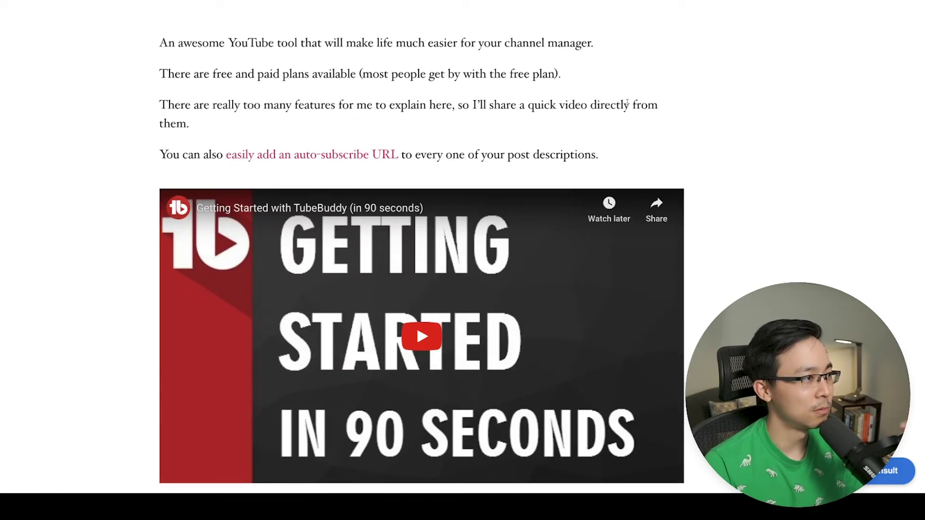
{"action": "scroll", "coordinate": [627, 104], "scroll_direction": "down", "scroll_amount": 5}
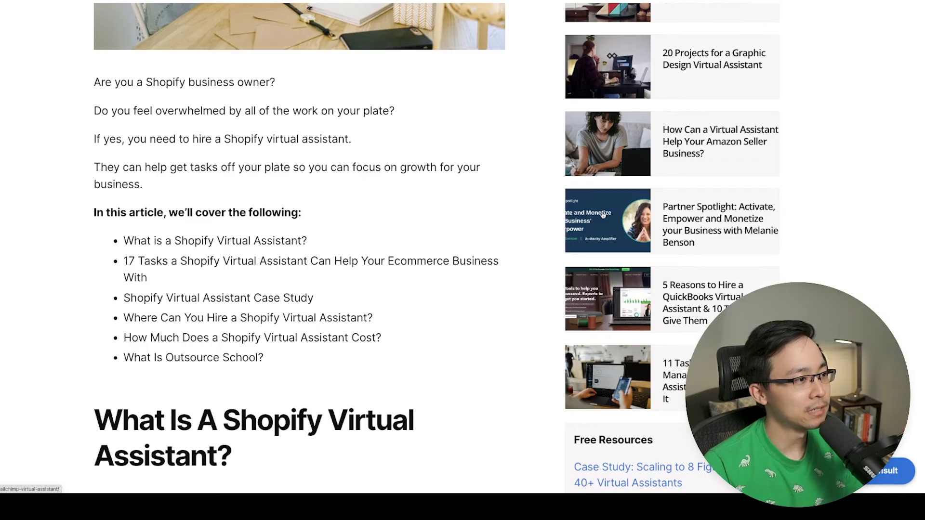
{"action": "scroll", "coordinate": [602, 215], "scroll_direction": "down", "scroll_amount": 7}
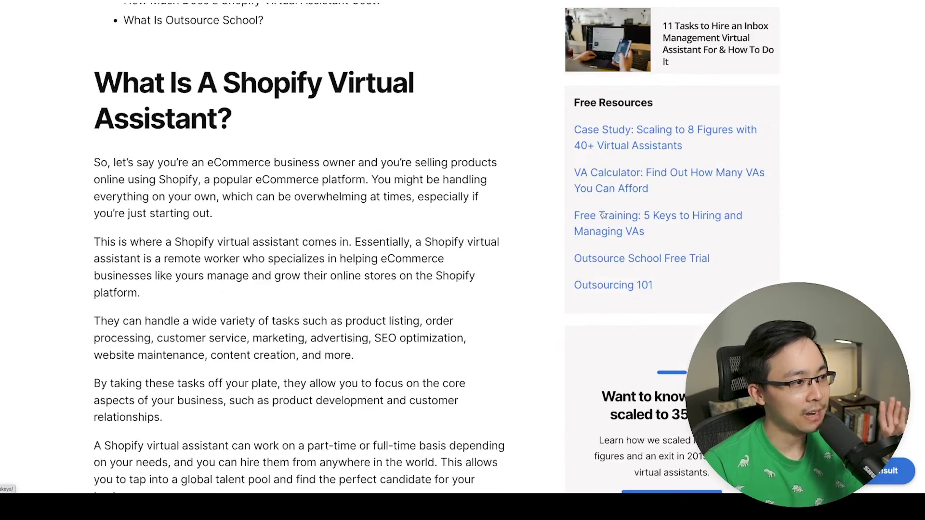
{"action": "scroll", "coordinate": [602, 215], "scroll_direction": "down", "scroll_amount": 20}
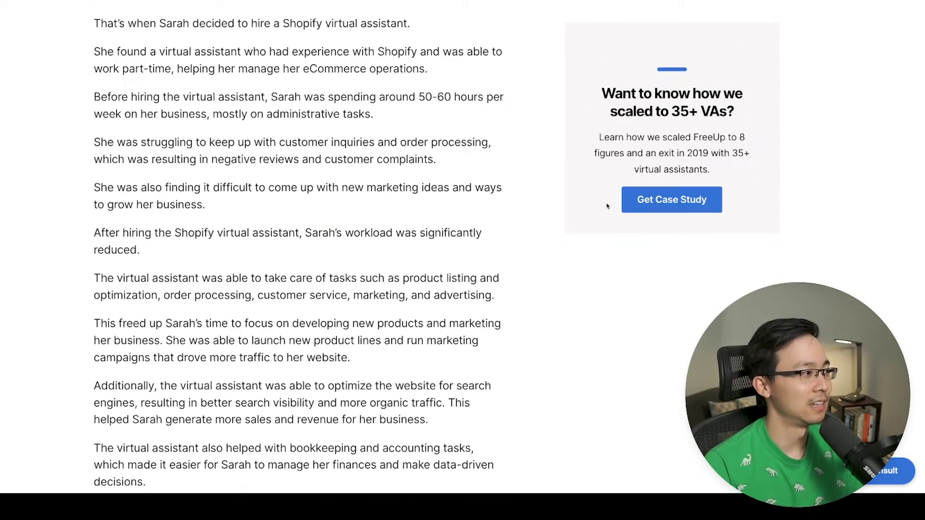
{"action": "scroll", "coordinate": [607, 206], "scroll_direction": "down", "scroll_amount": 15}
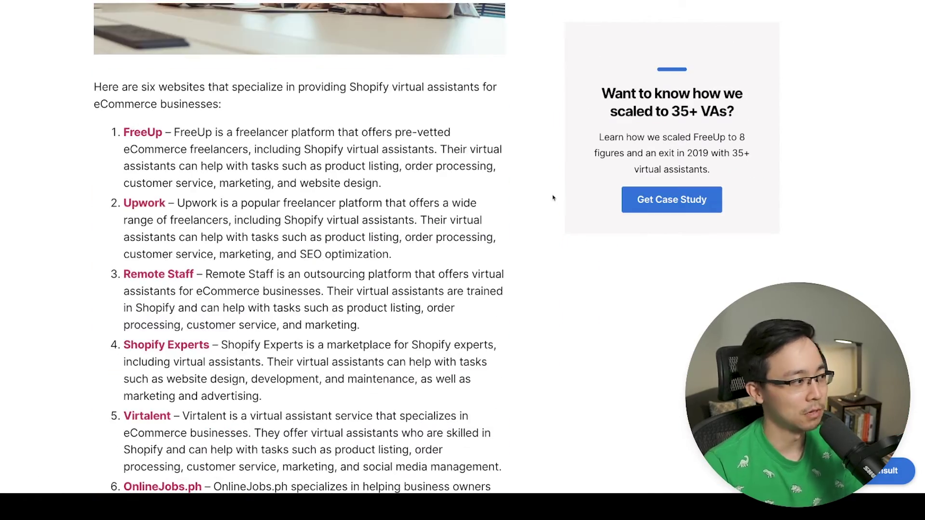
{"action": "scroll", "coordinate": [371, 232], "scroll_direction": "down", "scroll_amount": 3}
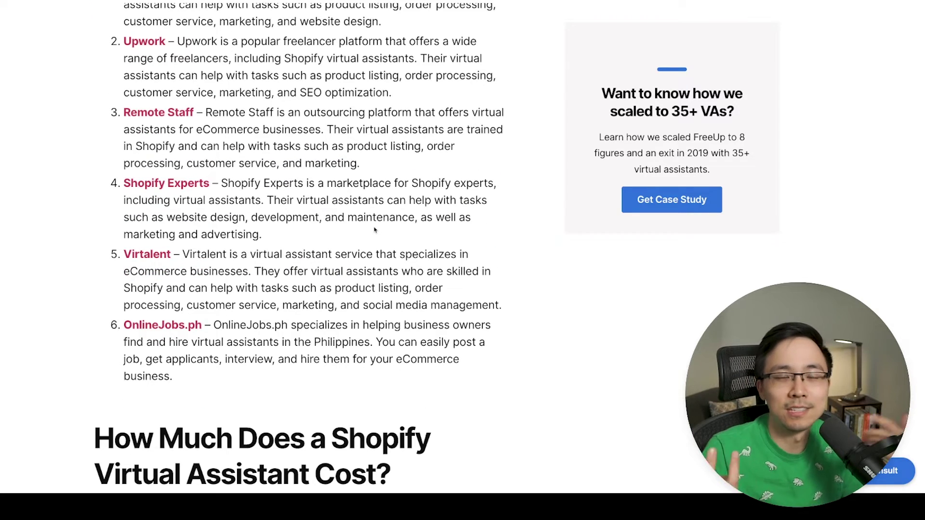
{"action": "scroll", "coordinate": [367, 189], "scroll_direction": "down", "scroll_amount": 9}
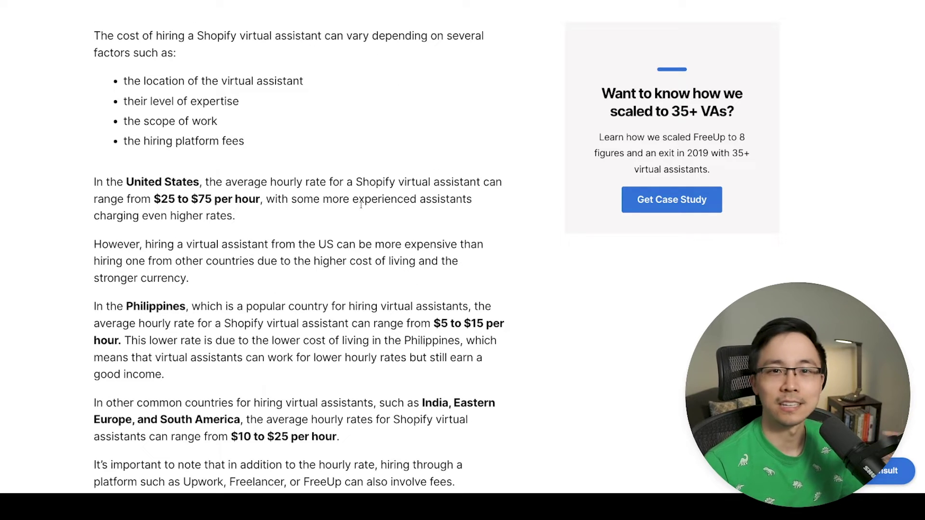
{"action": "scroll", "coordinate": [417, 148], "scroll_direction": "down", "scroll_amount": 3}
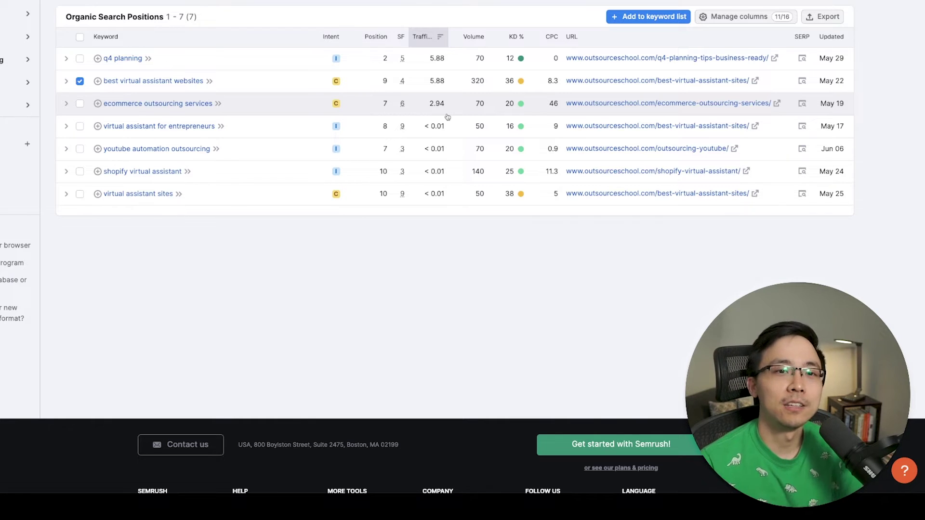
Clear the 'Vol: 50+' chip so 27 keywords show, led by 'virtual assistant for bloggers'.
{"action": "scroll", "coordinate": [477, 193], "scroll_direction": "up", "scroll_amount": 8}
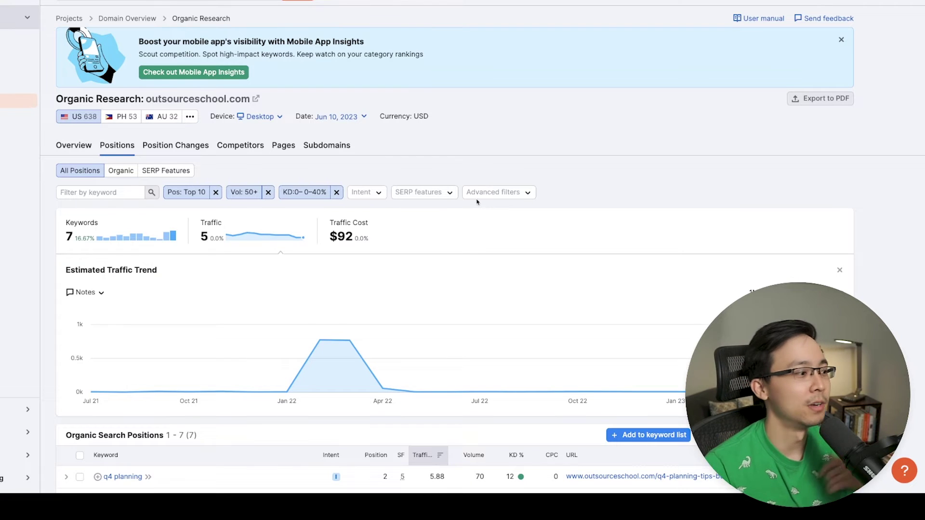
{"action": "scroll", "coordinate": [476, 202], "scroll_direction": "down", "scroll_amount": 5}
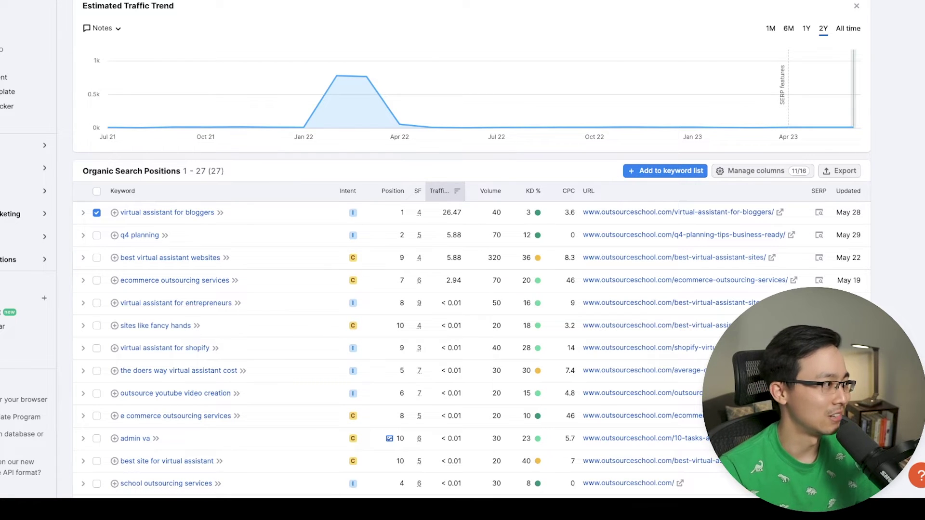
{"action": "mouse_move", "coordinate": [608, 62]}
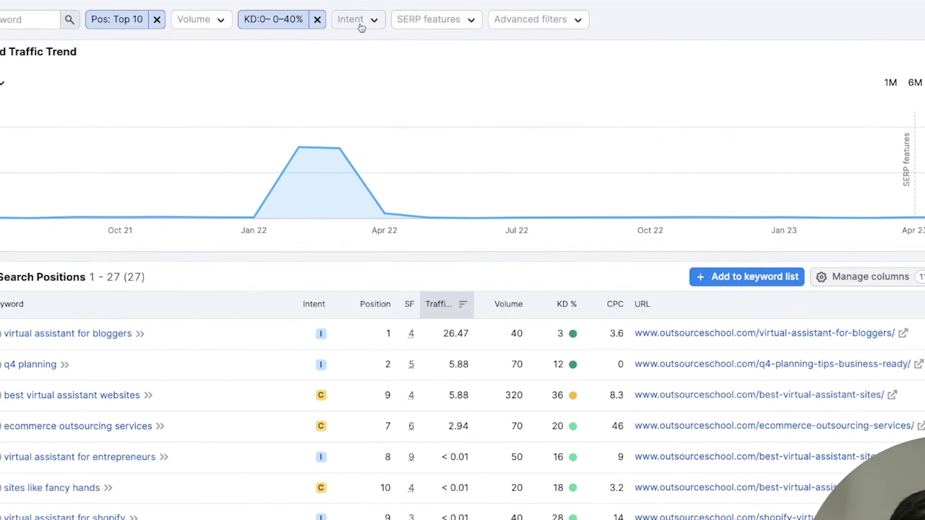
Look through the Intent and SERP features filter options, then bring up the Advanced filters panel.
{"action": "left_click", "coordinate": [379, 0]}
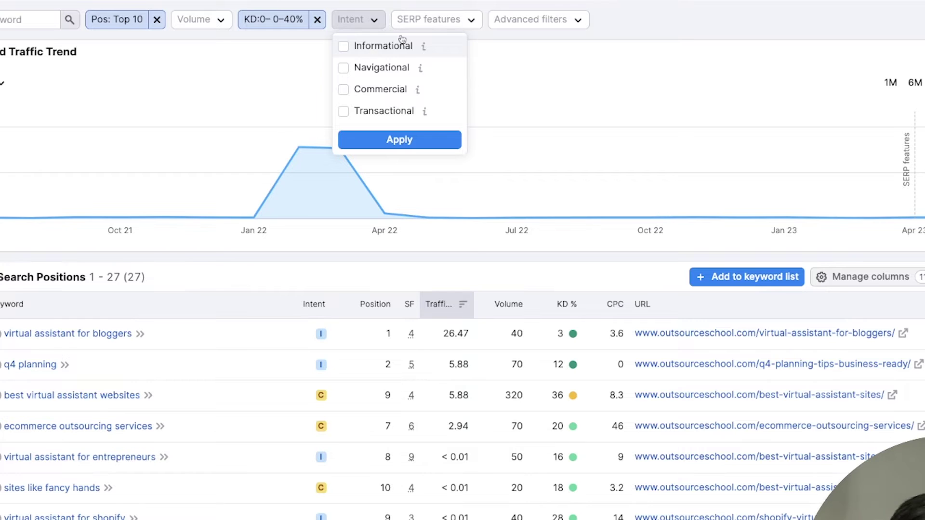
{"action": "left_click", "coordinate": [436, 20]}
{"action": "mouse_move", "coordinate": [481, 48]}
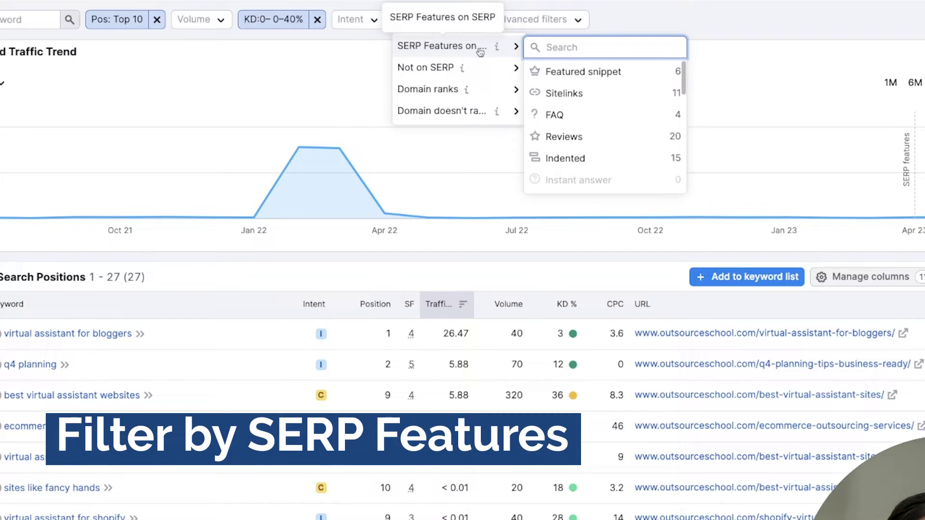
{"action": "scroll", "coordinate": [605, 140], "scroll_direction": "down", "scroll_amount": 2}
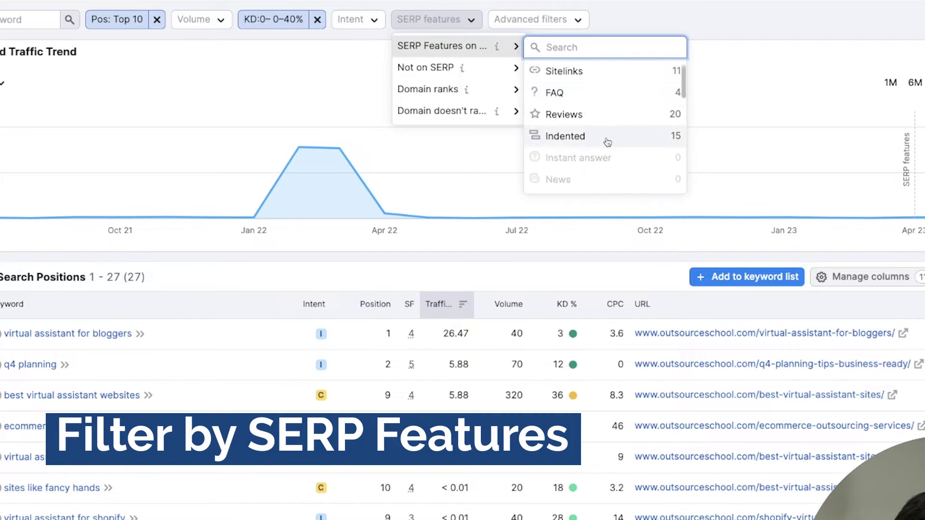
{"action": "scroll", "coordinate": [610, 140], "scroll_direction": "up", "scroll_amount": 2}
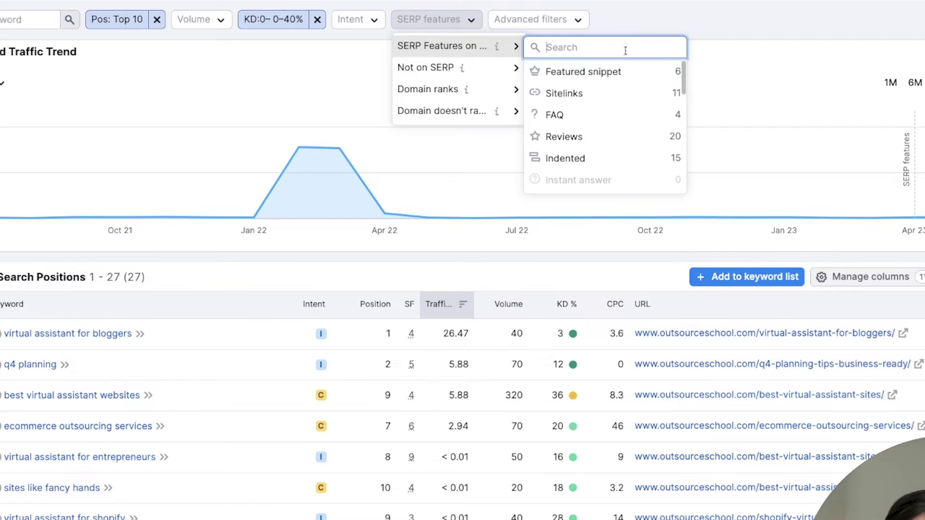
{"action": "left_click", "coordinate": [558, 22]}
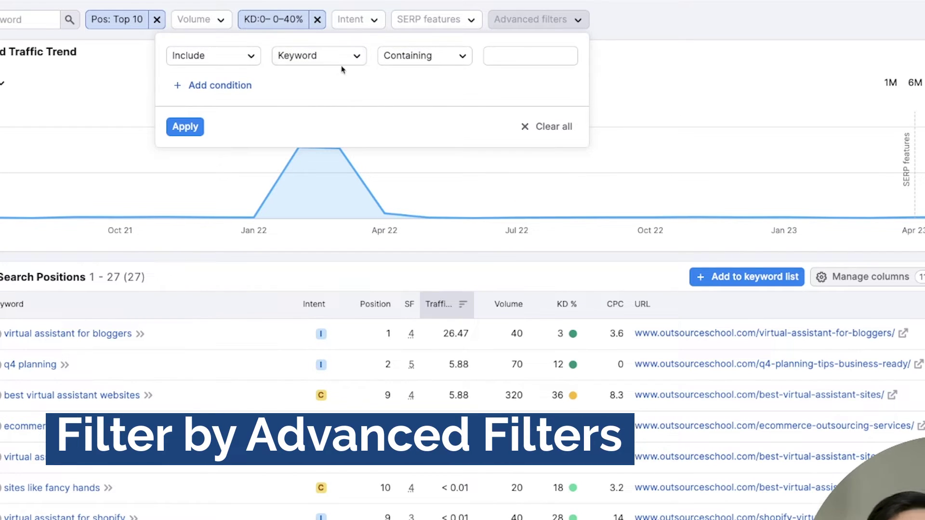
Add a Words count greater than 3 advanced filter and remove the KD filter, leaving 15 keywords.
{"action": "left_click", "coordinate": [318, 56]}
{"action": "scroll", "coordinate": [323, 125], "scroll_direction": "down", "scroll_amount": 3}
{"action": "scroll", "coordinate": [326, 146], "scroll_direction": "up", "scroll_amount": 1}
{"action": "scroll", "coordinate": [322, 144], "scroll_direction": "up", "scroll_amount": 3}
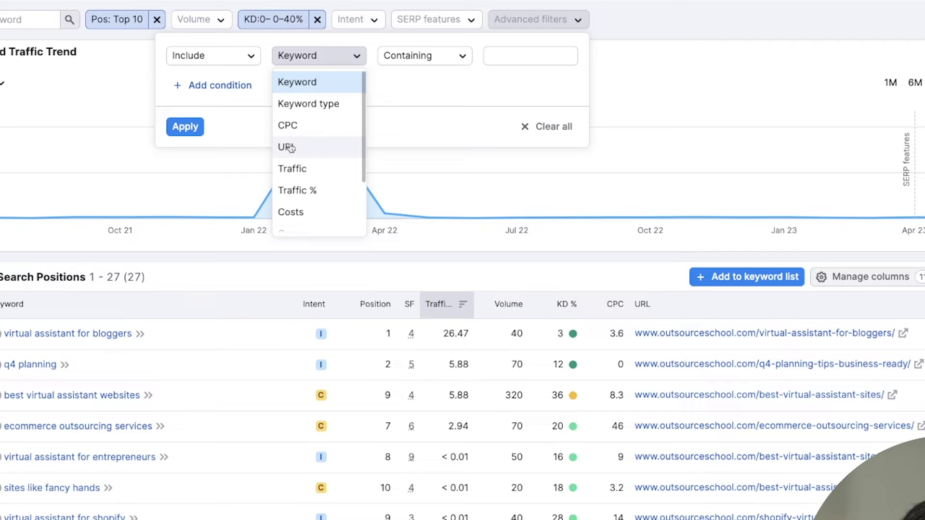
{"action": "scroll", "coordinate": [291, 147], "scroll_direction": "down", "scroll_amount": 2}
{"action": "scroll", "coordinate": [296, 155], "scroll_direction": "down", "scroll_amount": 2}
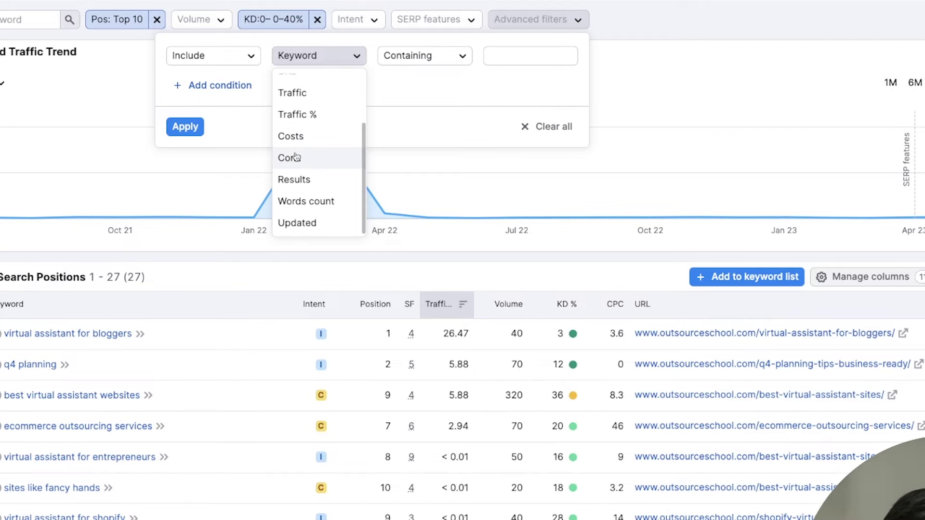
{"action": "left_click", "coordinate": [324, 206]}
{"action": "left_click", "coordinate": [417, 59]}
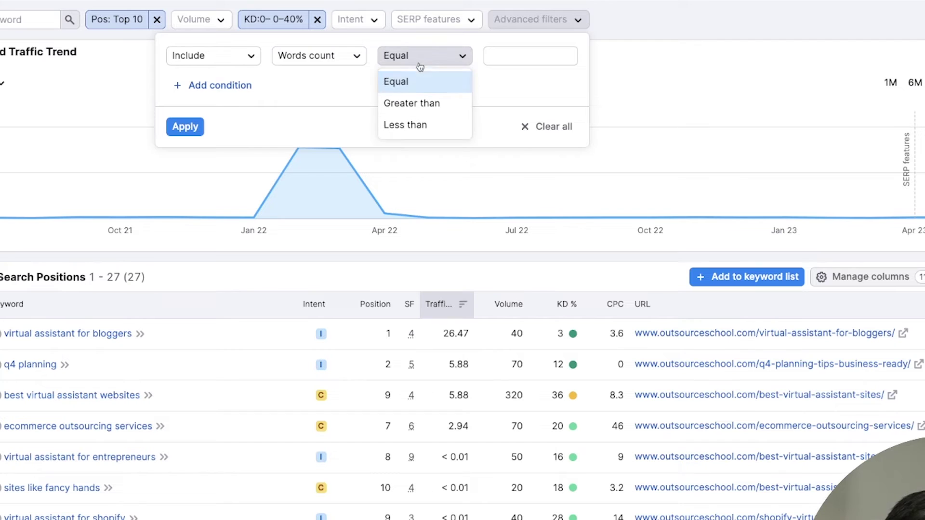
{"action": "left_click", "coordinate": [413, 104]}
{"action": "left_click", "coordinate": [522, 60]}
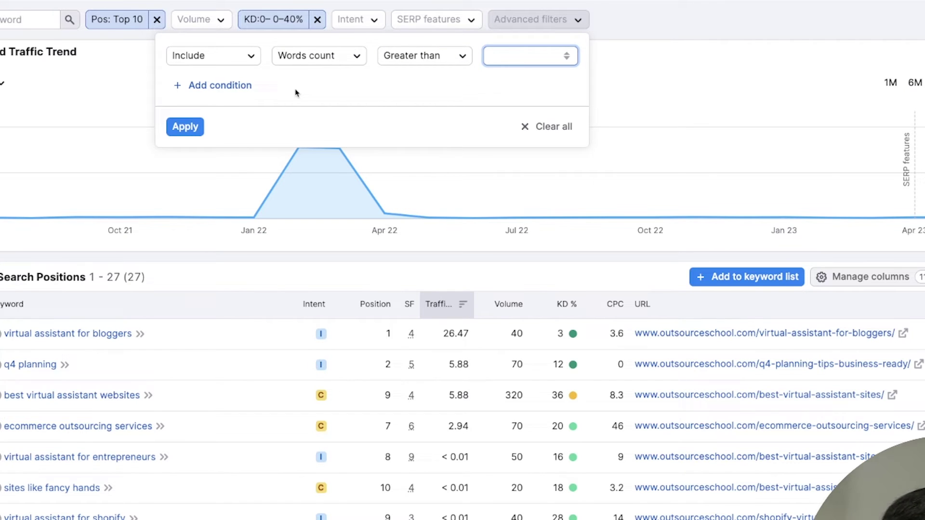
{"action": "left_click", "coordinate": [184, 127]}
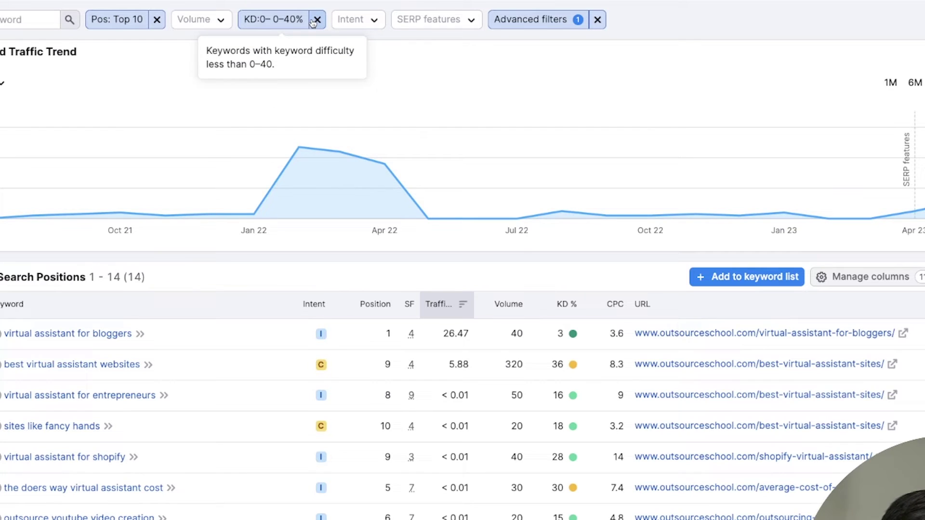
{"action": "left_click", "coordinate": [313, 20]}
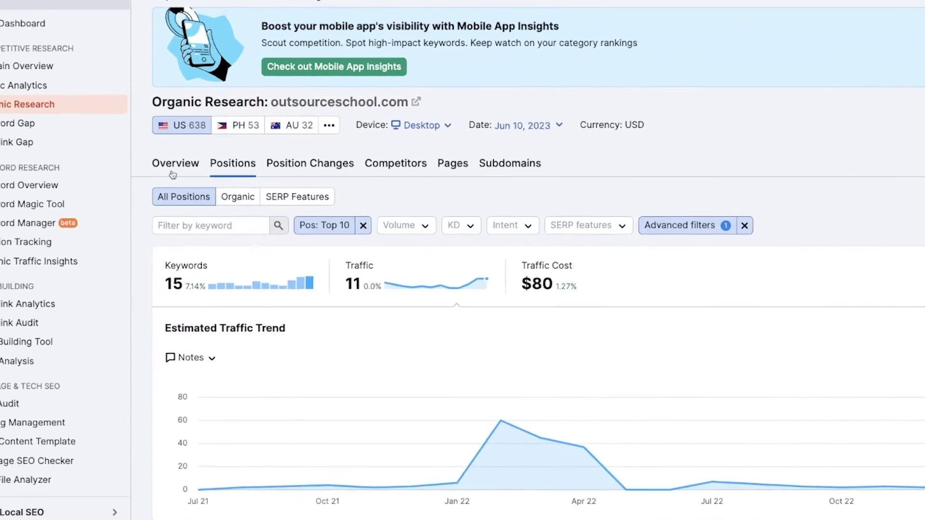
Go to outsourceschool.com's Domain Overview and pick outsourceddoers.com on the Competitive Positioning Map.
{"action": "left_click", "coordinate": [57, 64]}
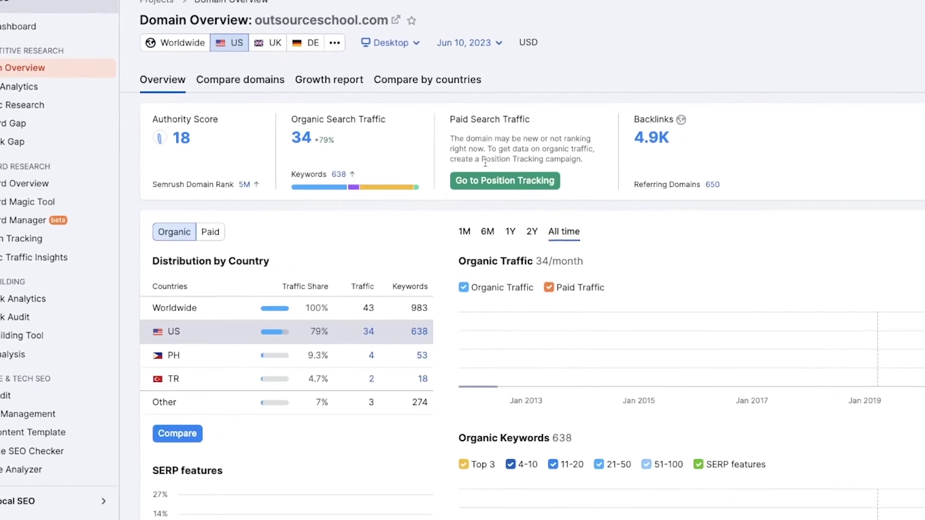
{"action": "scroll", "coordinate": [380, 193], "scroll_direction": "down", "scroll_amount": 5}
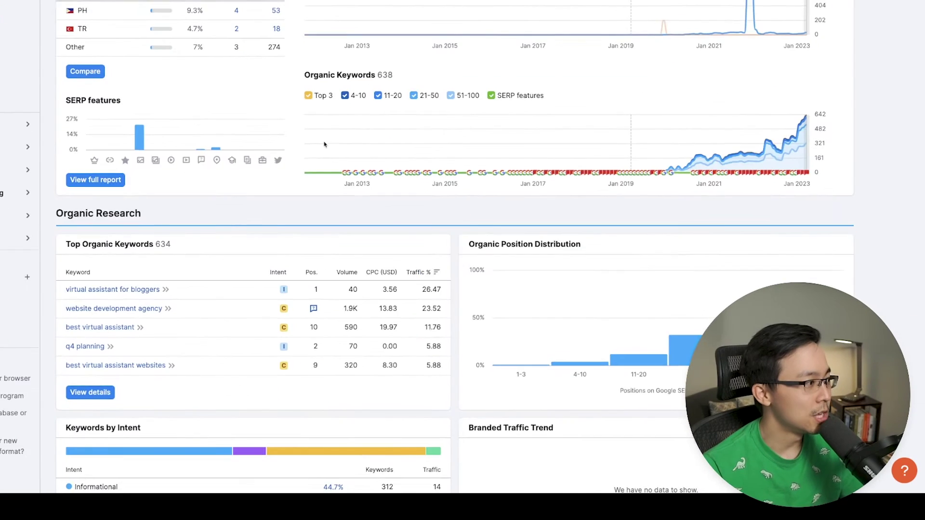
{"action": "scroll", "coordinate": [324, 144], "scroll_direction": "down", "scroll_amount": 7}
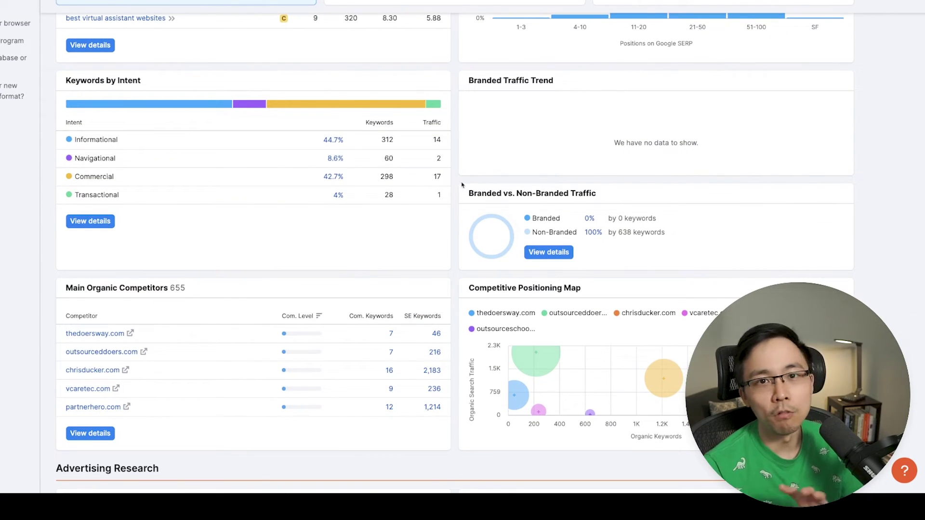
{"action": "scroll", "coordinate": [461, 184], "scroll_direction": "down", "scroll_amount": 3}
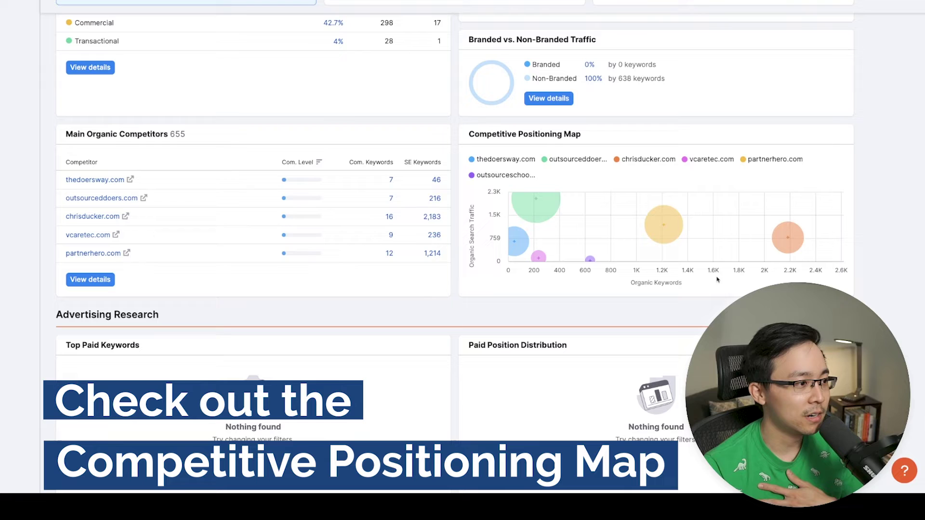
{"action": "mouse_move", "coordinate": [489, 140]}
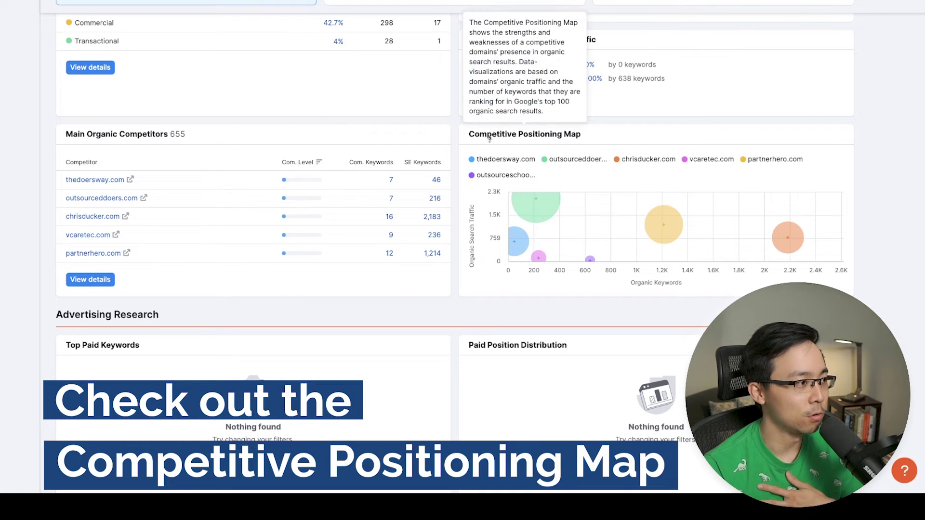
{"action": "scroll", "coordinate": [488, 139], "scroll_direction": "down", "scroll_amount": 1}
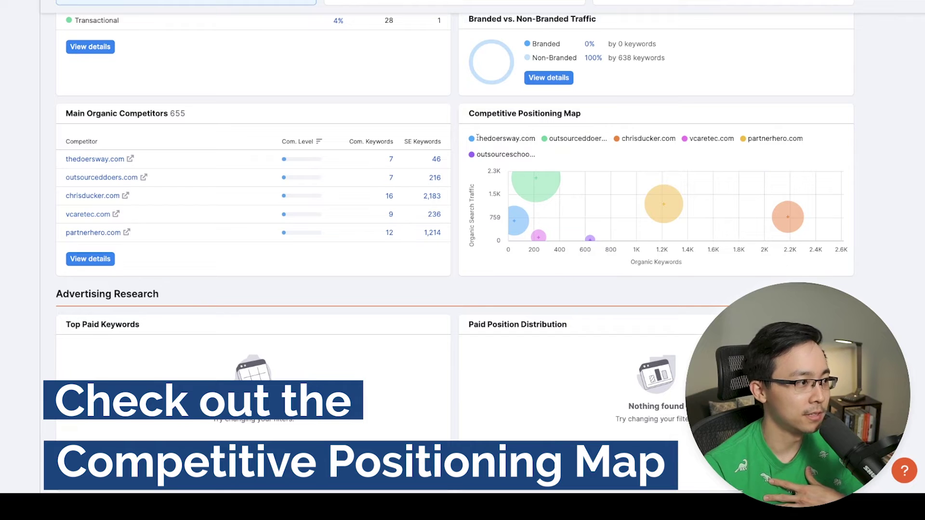
{"action": "mouse_move", "coordinate": [545, 180]}
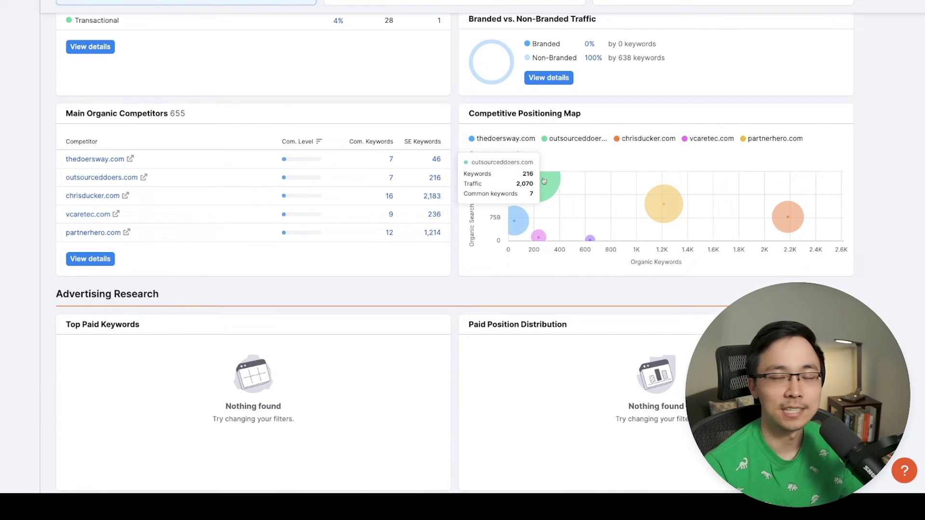
{"action": "mouse_move", "coordinate": [676, 205]}
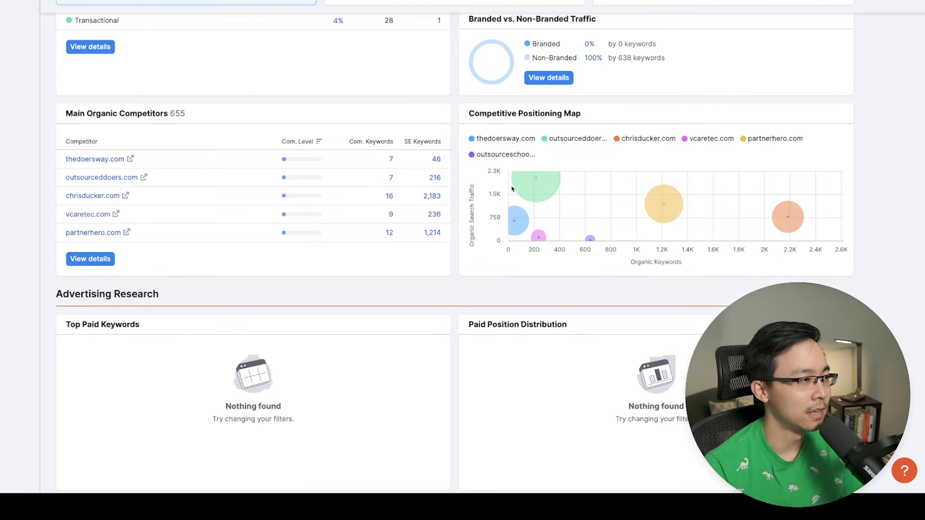
{"action": "left_click", "coordinate": [530, 189]}
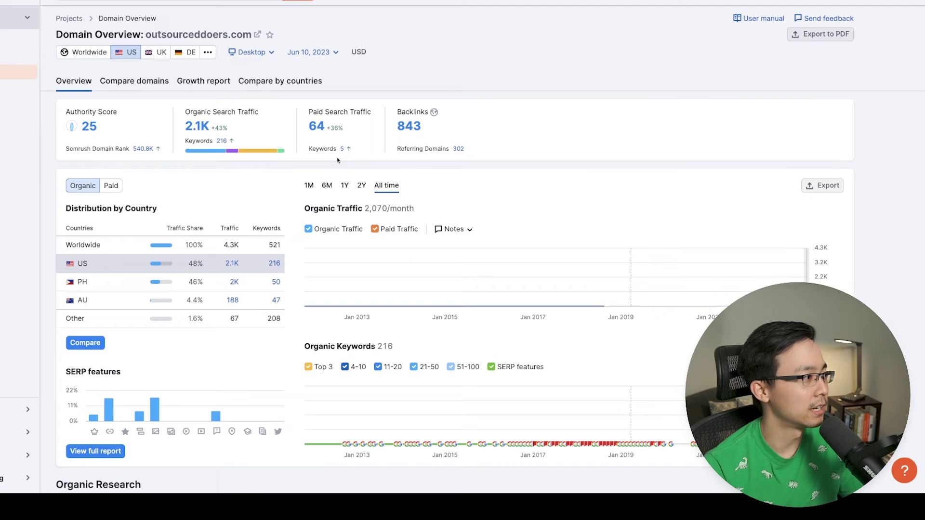
Browse the outsourceddoers.com website, then close it and return to Semrush.
{"action": "left_click", "coordinate": [255, 36]}
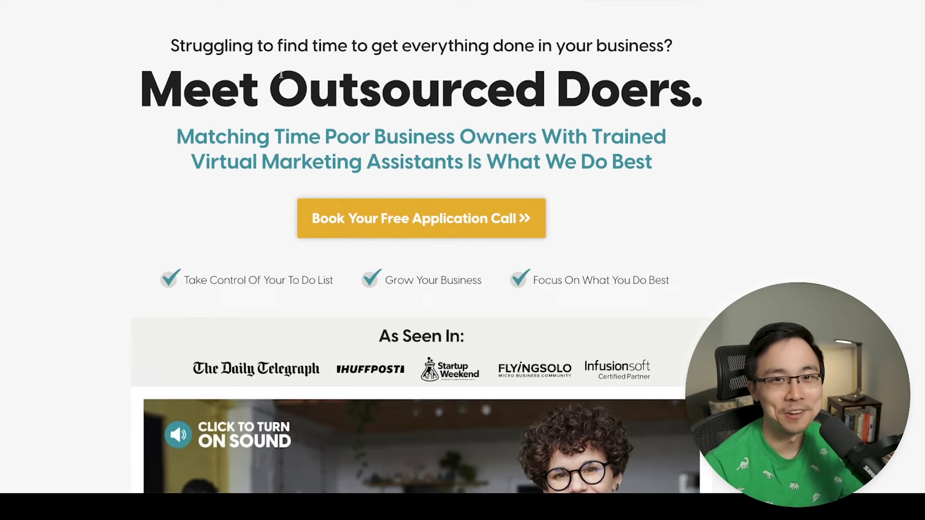
{"action": "scroll", "coordinate": [435, 111], "scroll_direction": "down", "scroll_amount": 12}
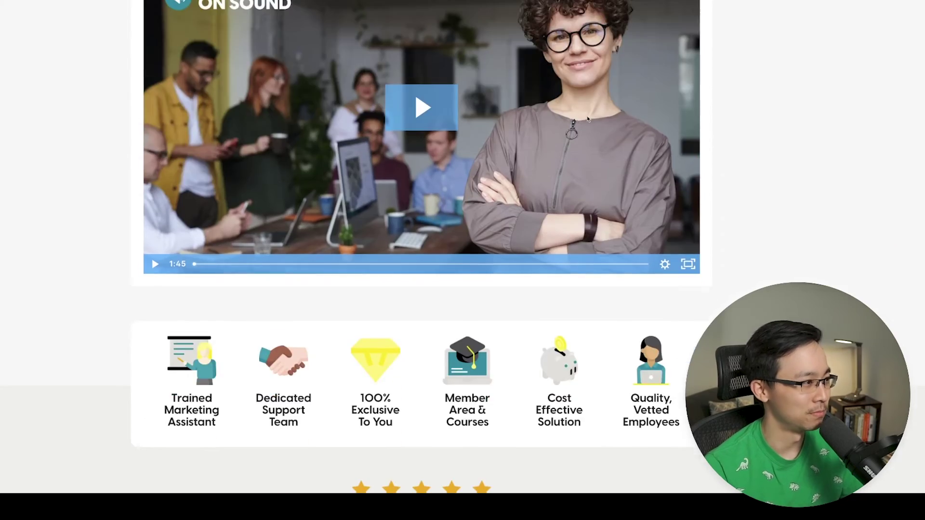
{"action": "scroll", "coordinate": [587, 119], "scroll_direction": "down", "scroll_amount": 15}
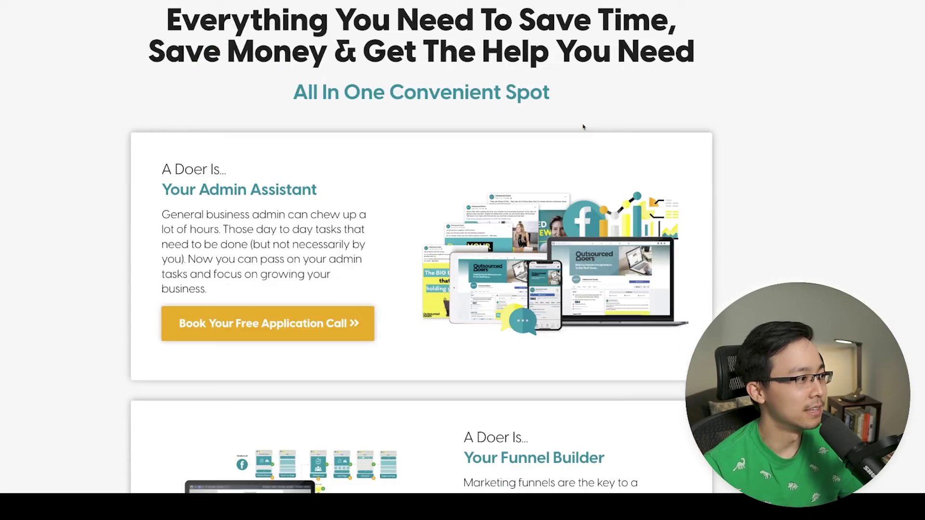
{"action": "scroll", "coordinate": [579, 127], "scroll_direction": "down", "scroll_amount": 6}
{"action": "key", "text": "ctrl+w"}
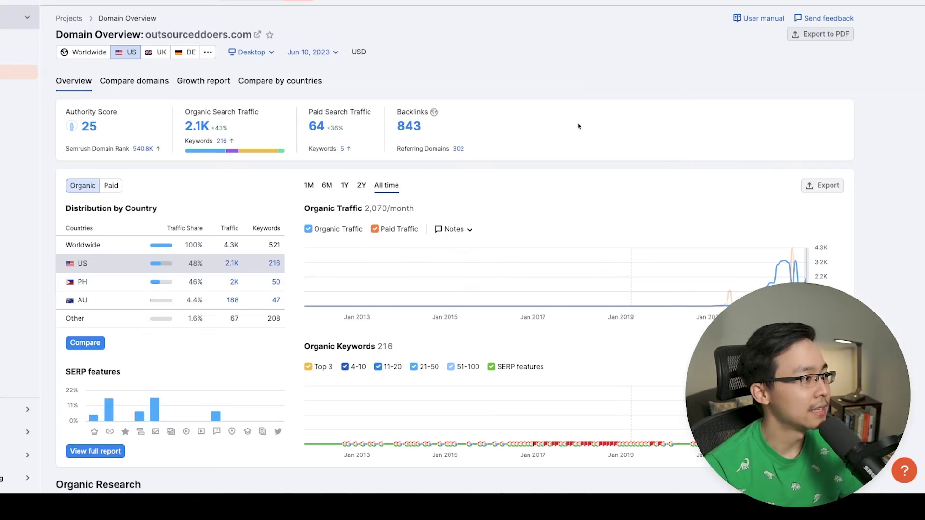
View details under Top Organic Keywords and scroll through the full keyword list.
{"action": "scroll", "coordinate": [257, 286], "scroll_direction": "down", "scroll_amount": 9}
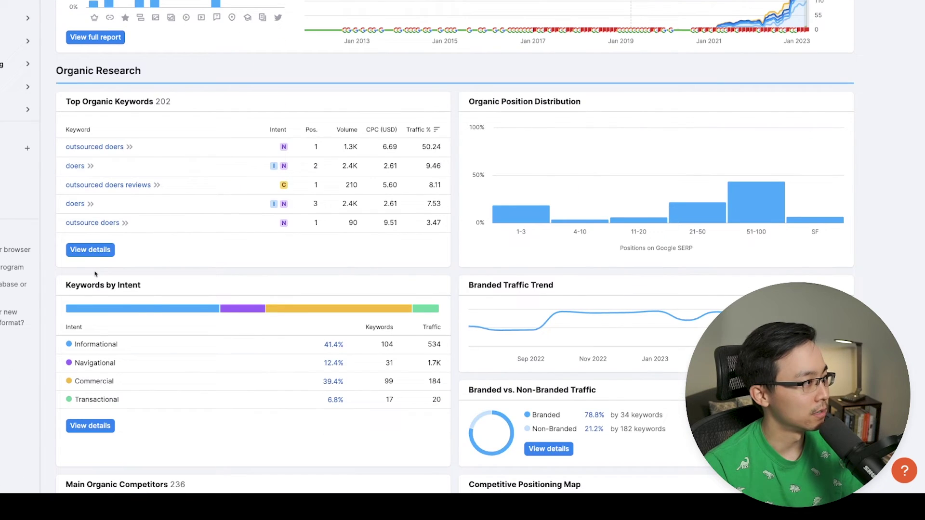
{"action": "left_click", "coordinate": [90, 249]}
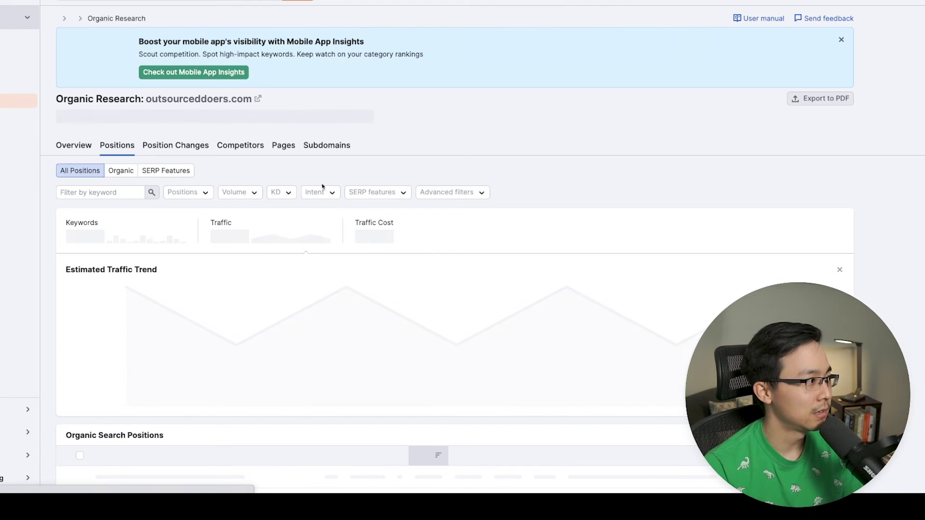
{"action": "scroll", "coordinate": [289, 178], "scroll_direction": "down", "scroll_amount": 2}
{"action": "scroll", "coordinate": [581, 175], "scroll_direction": "down", "scroll_amount": 1}
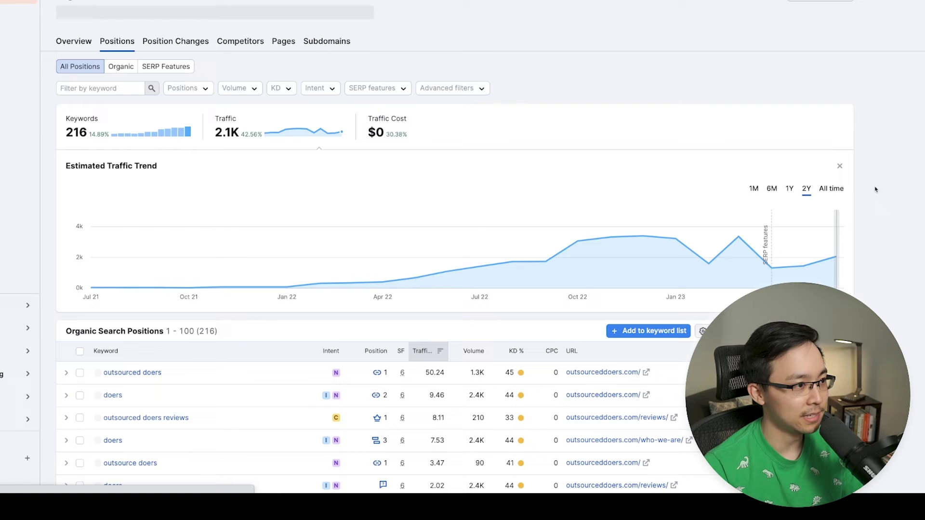
{"action": "scroll", "coordinate": [708, 192], "scroll_direction": "down", "scroll_amount": 5}
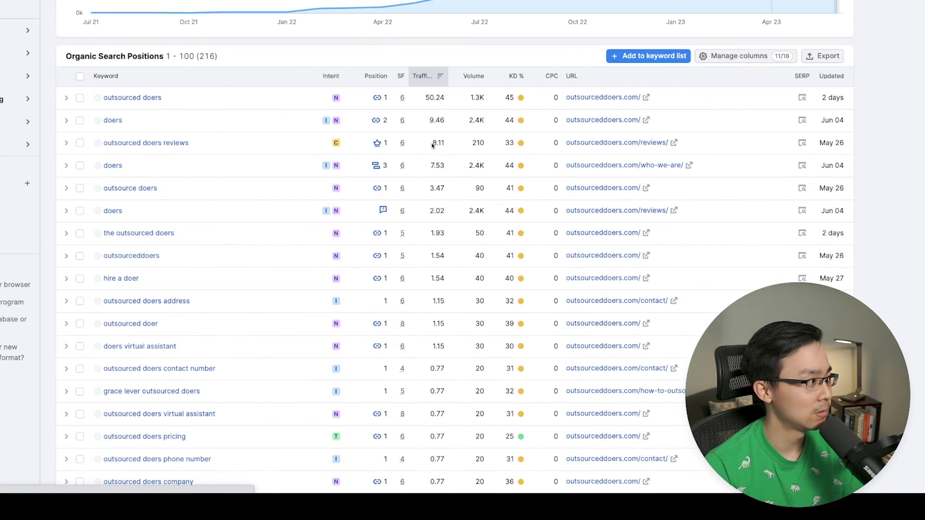
{"action": "scroll", "coordinate": [282, 151], "scroll_direction": "up", "scroll_amount": 5}
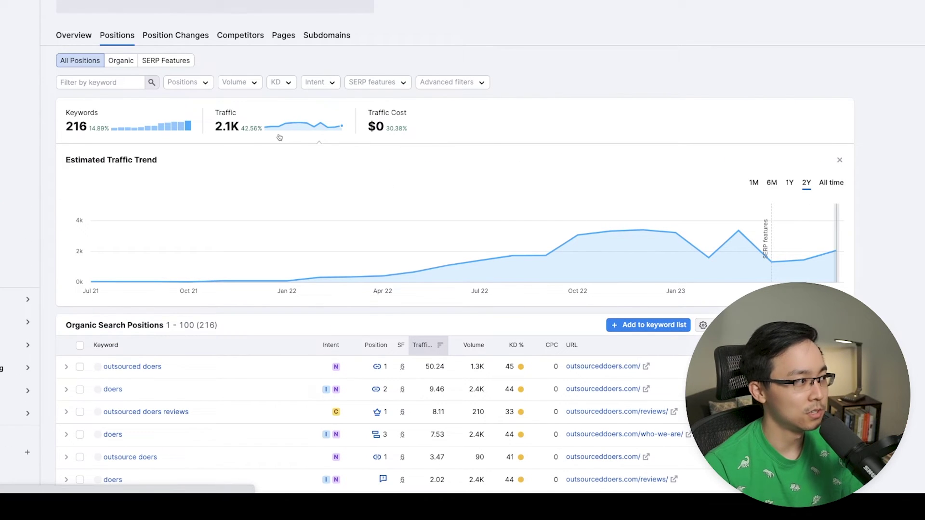
{"action": "scroll", "coordinate": [445, 172], "scroll_direction": "down", "scroll_amount": 3}
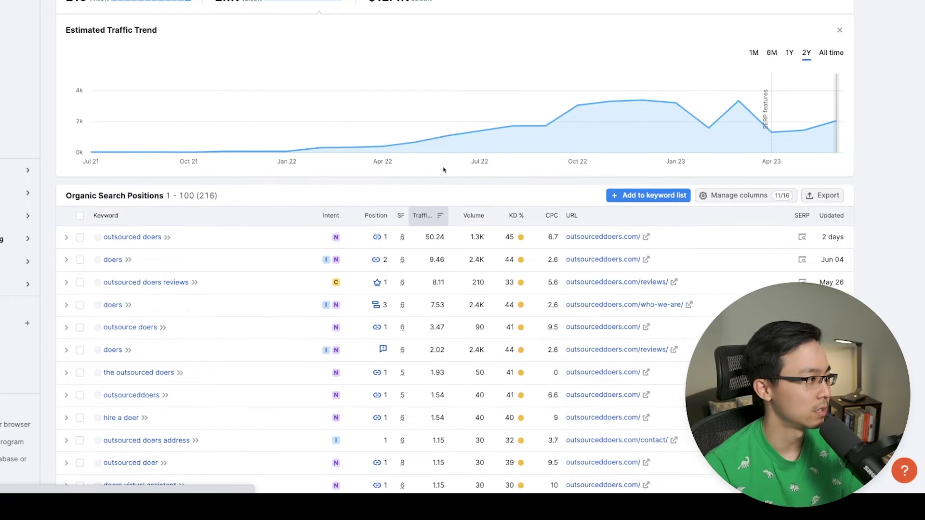
{"action": "scroll", "coordinate": [512, 109], "scroll_direction": "down", "scroll_amount": 3}
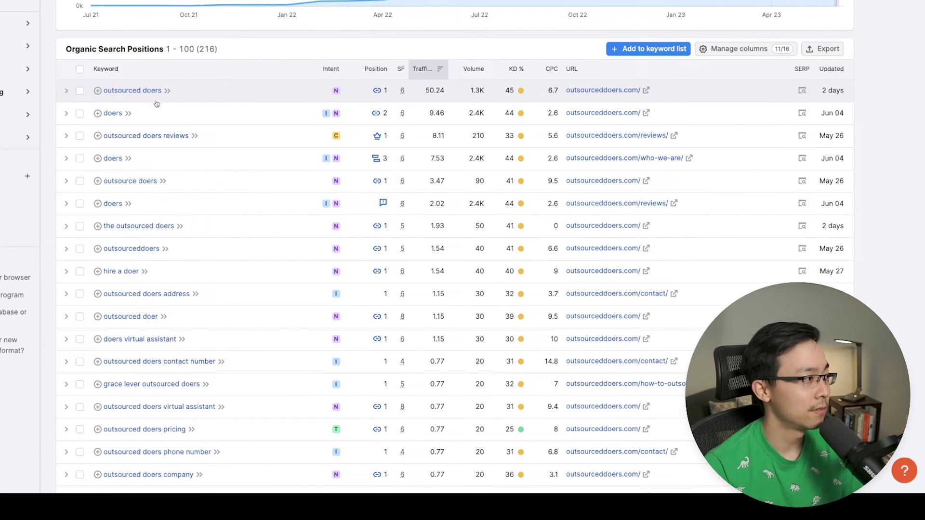
{"action": "scroll", "coordinate": [157, 114], "scroll_direction": "down", "scroll_amount": 2}
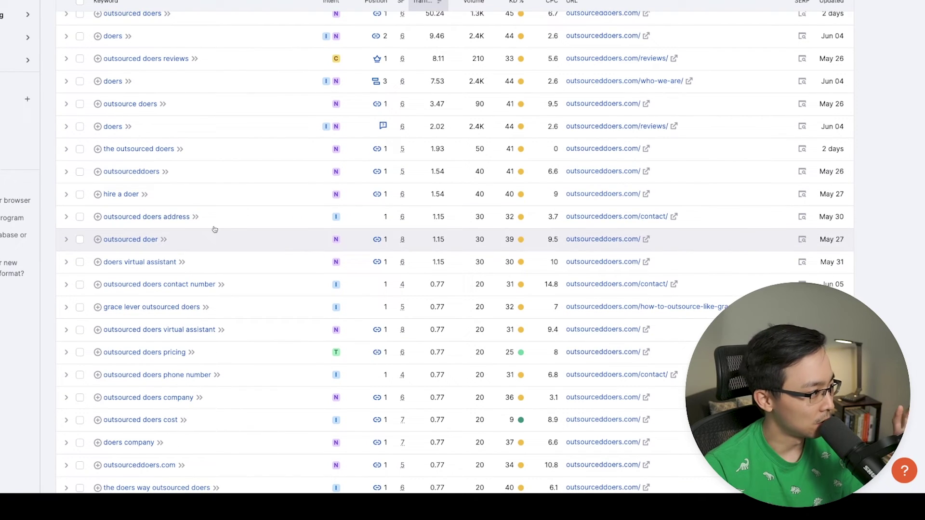
{"action": "scroll", "coordinate": [145, 217], "scroll_direction": "down", "scroll_amount": 5}
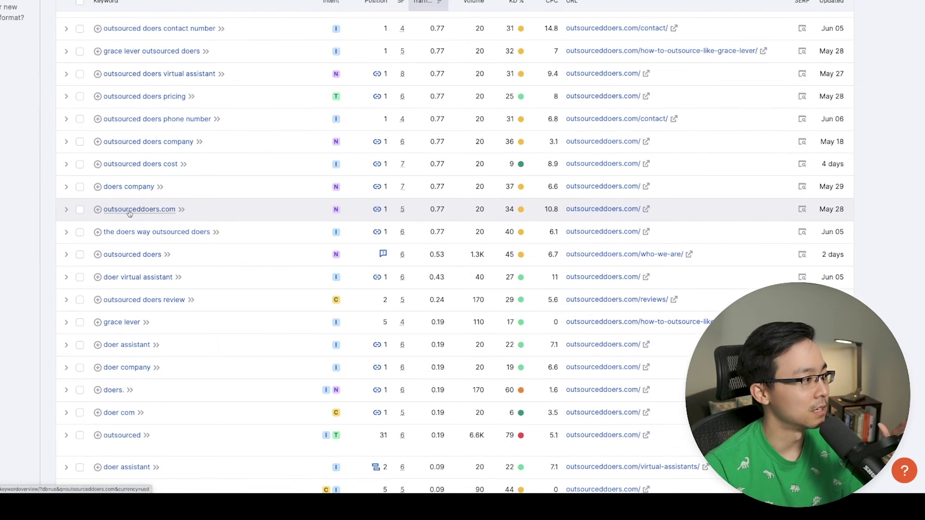
{"action": "scroll", "coordinate": [129, 214], "scroll_direction": "down", "scroll_amount": 2}
{"action": "scroll", "coordinate": [130, 215], "scroll_direction": "down", "scroll_amount": 4}
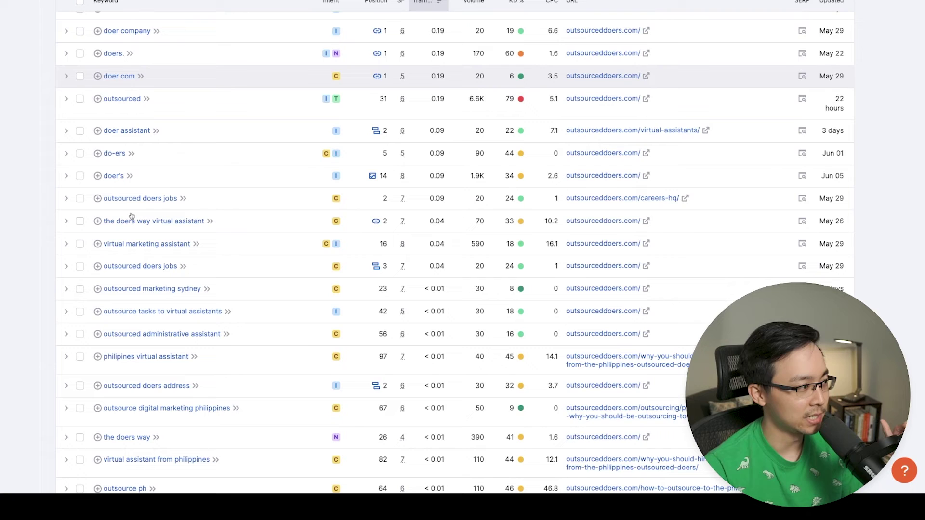
{"action": "scroll", "coordinate": [131, 215], "scroll_direction": "down", "scroll_amount": 4}
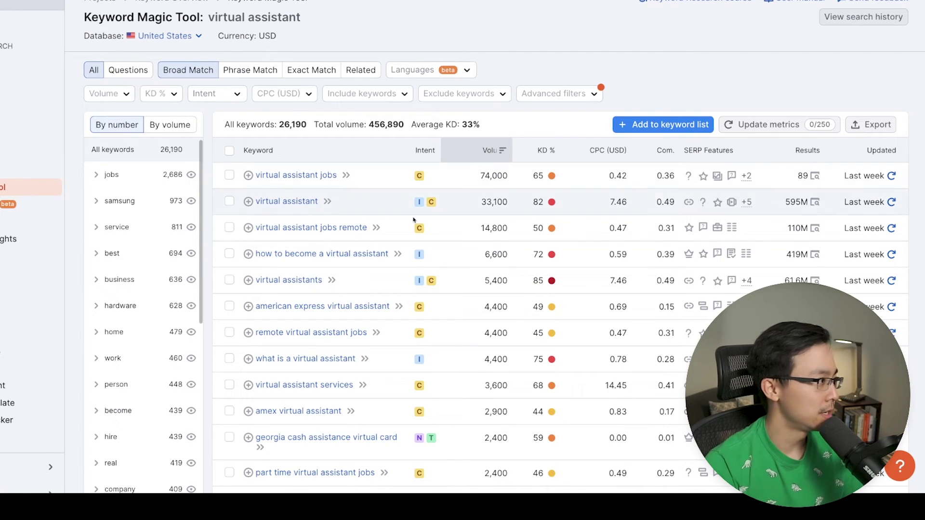
Filter the keywords to search volume 100+ and keyword difficulty 0–40%.
{"action": "left_click", "coordinate": [109, 93]}
{"action": "left_click", "coordinate": [118, 256]}
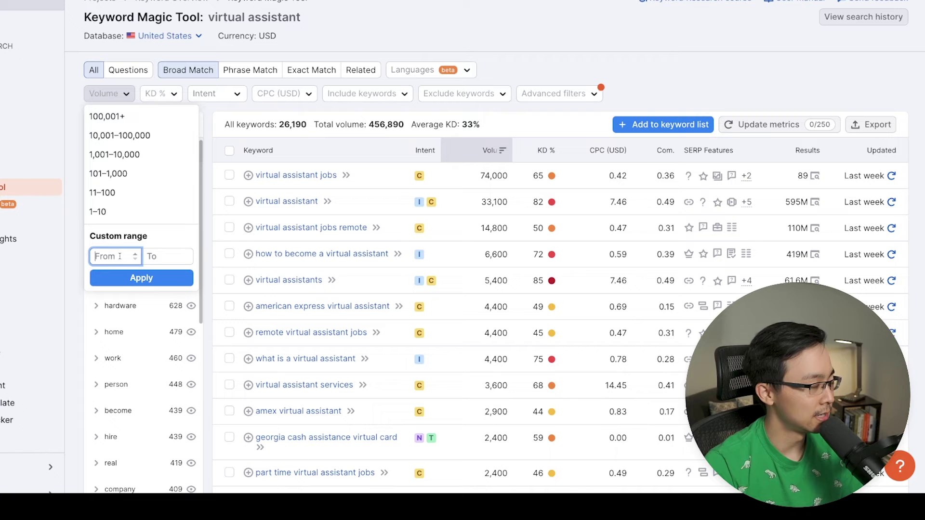
{"action": "type", "text": "100"}
{"action": "left_click", "coordinate": [179, 279]}
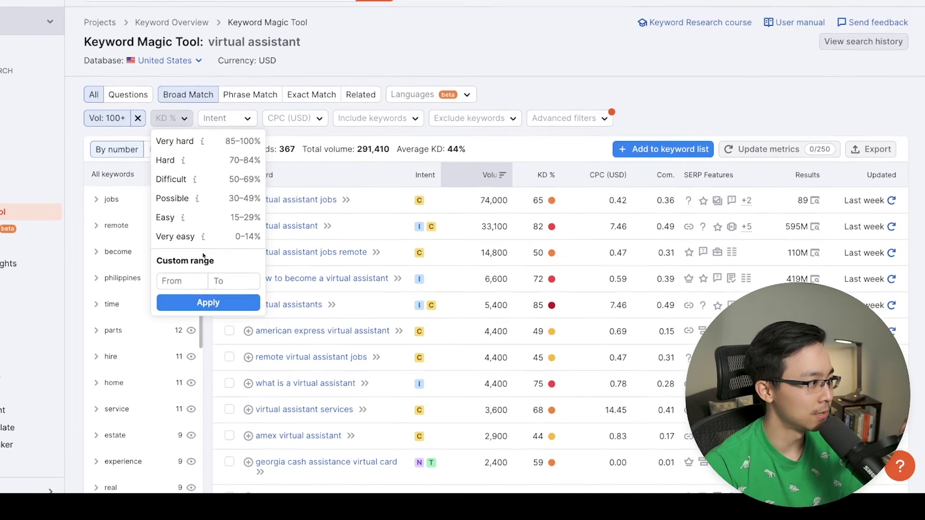
{"action": "left_click", "coordinate": [231, 285]}
{"action": "type", "text": "40"}
{"action": "key", "text": "Return"}
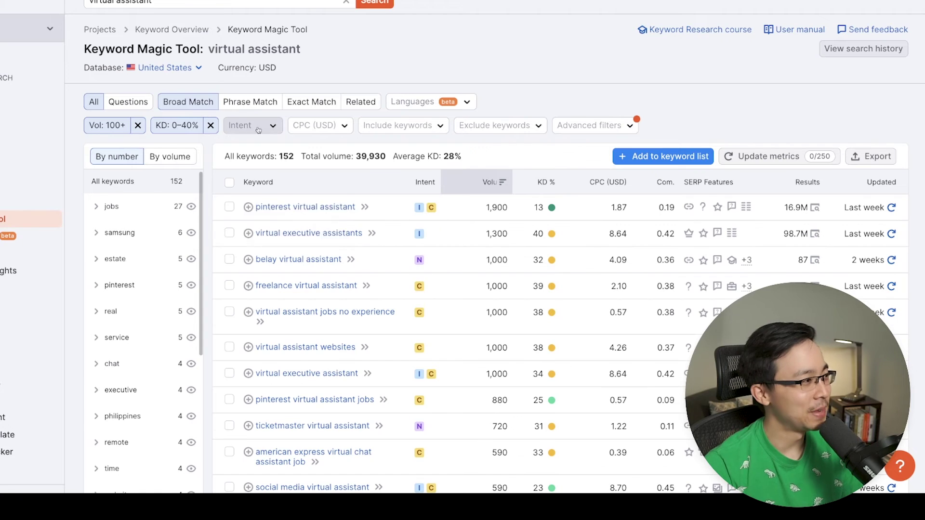
Add an Informational intent filter and an advanced word-count minimum of 3.
{"action": "left_click", "coordinate": [251, 127]}
{"action": "left_click", "coordinate": [255, 148]}
{"action": "left_click", "coordinate": [296, 230]}
{"action": "left_click", "coordinate": [636, 125]}
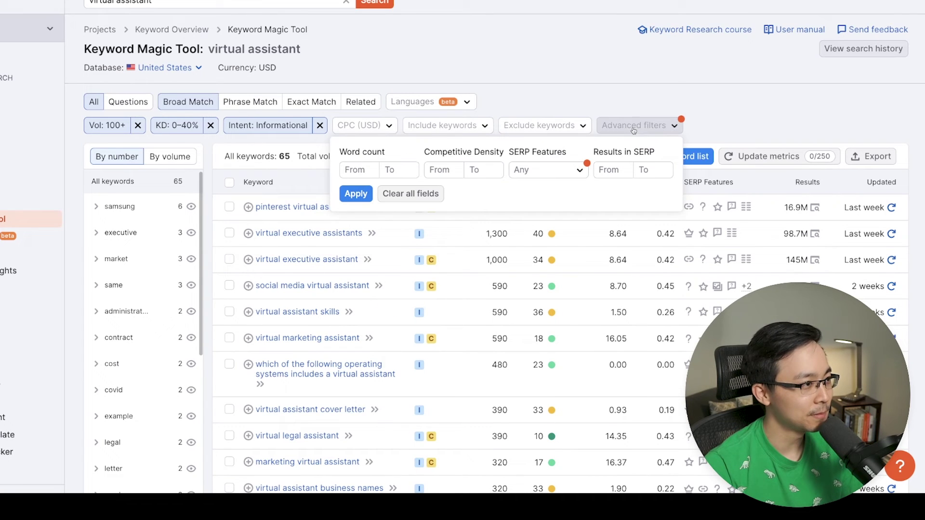
{"action": "type", "text": "3"}
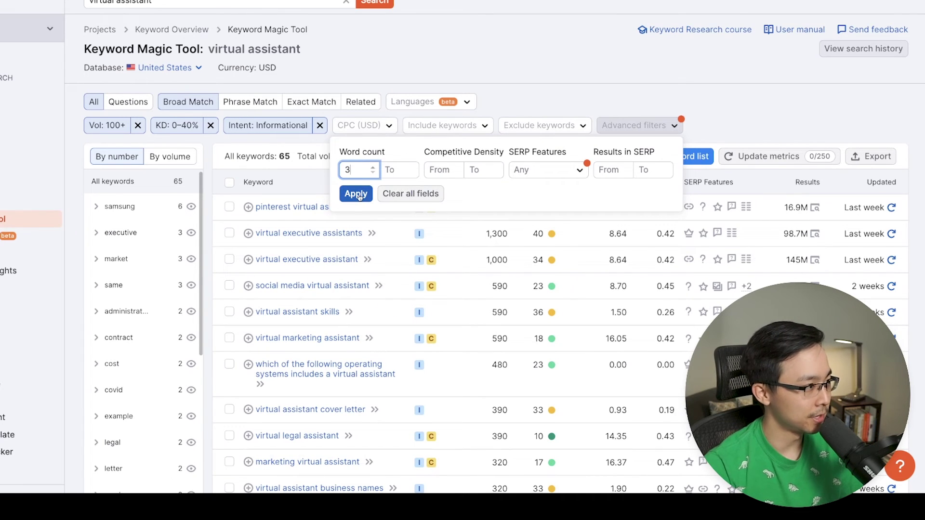
{"action": "left_click", "coordinate": [356, 194]}
{"action": "scroll", "coordinate": [635, 69], "scroll_direction": "down", "scroll_amount": 1}
Review the 65 filtered virtual assistant keywords, then bring up the Export data options.
{"action": "scroll", "coordinate": [635, 69], "scroll_direction": "down", "scroll_amount": 5}
{"action": "scroll", "coordinate": [652, 126], "scroll_direction": "up", "scroll_amount": 3}
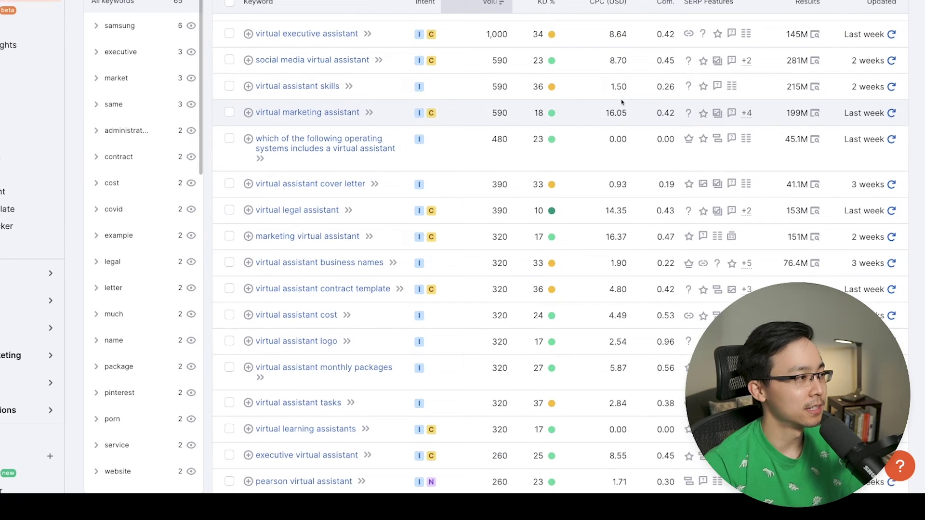
{"action": "scroll", "coordinate": [652, 127], "scroll_direction": "down", "scroll_amount": 1}
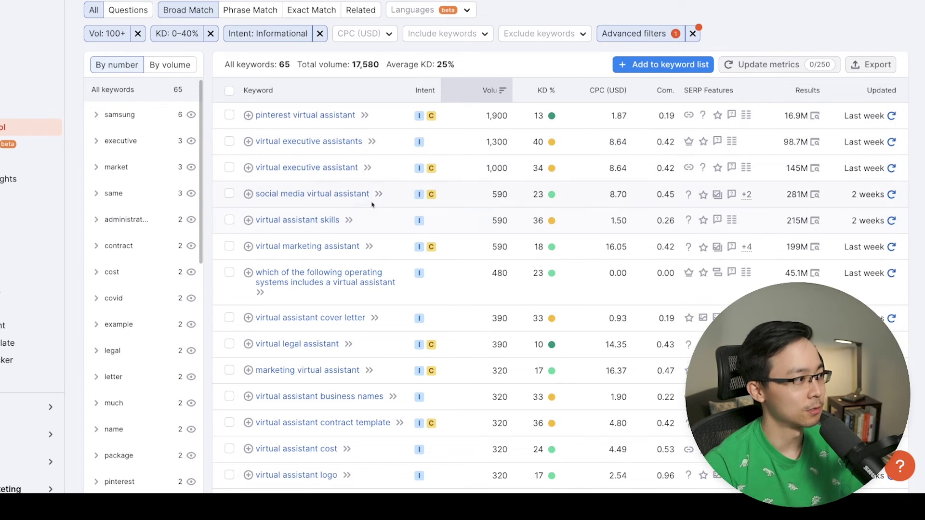
{"action": "scroll", "coordinate": [505, 184], "scroll_direction": "down", "scroll_amount": 1}
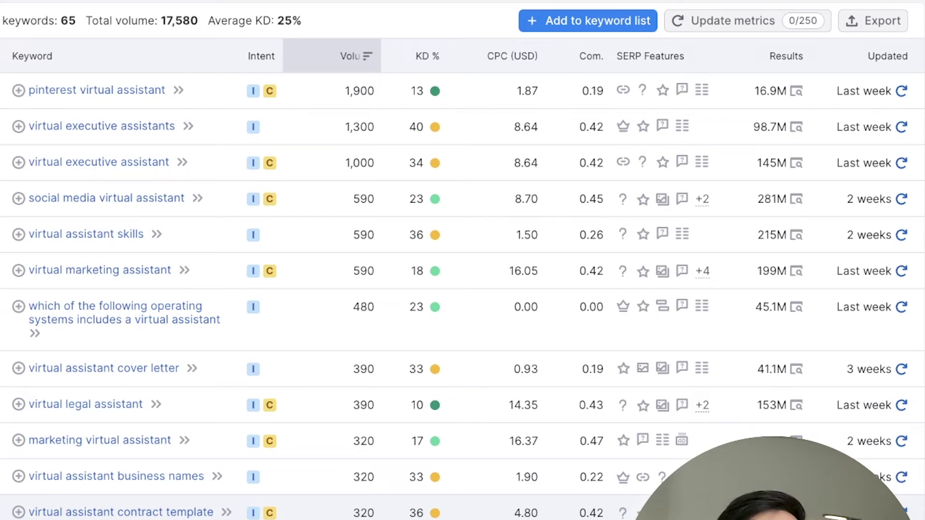
{"action": "scroll", "coordinate": [462, 289], "scroll_direction": "down", "scroll_amount": 5}
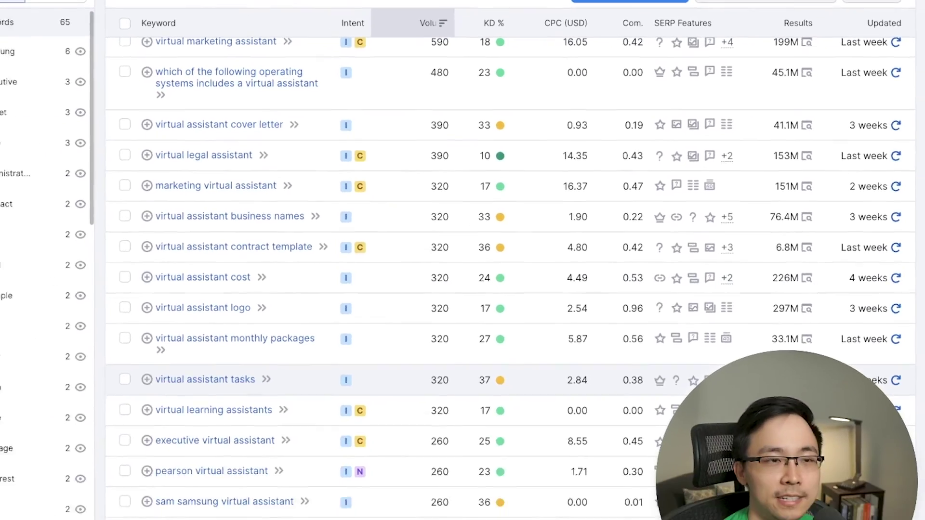
{"action": "scroll", "coordinate": [510, 270], "scroll_direction": "down", "scroll_amount": 3}
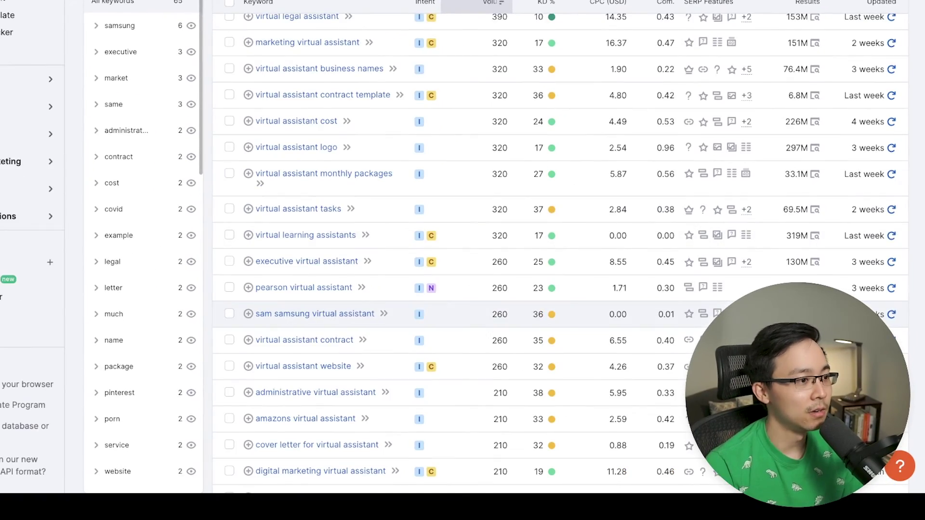
{"action": "scroll", "coordinate": [742, 206], "scroll_direction": "up", "scroll_amount": 7}
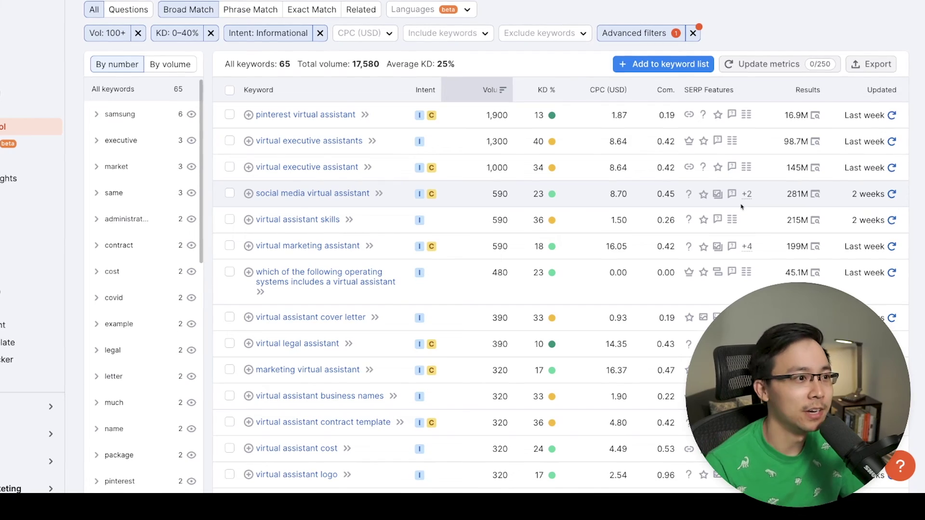
{"action": "left_click", "coordinate": [871, 64]}
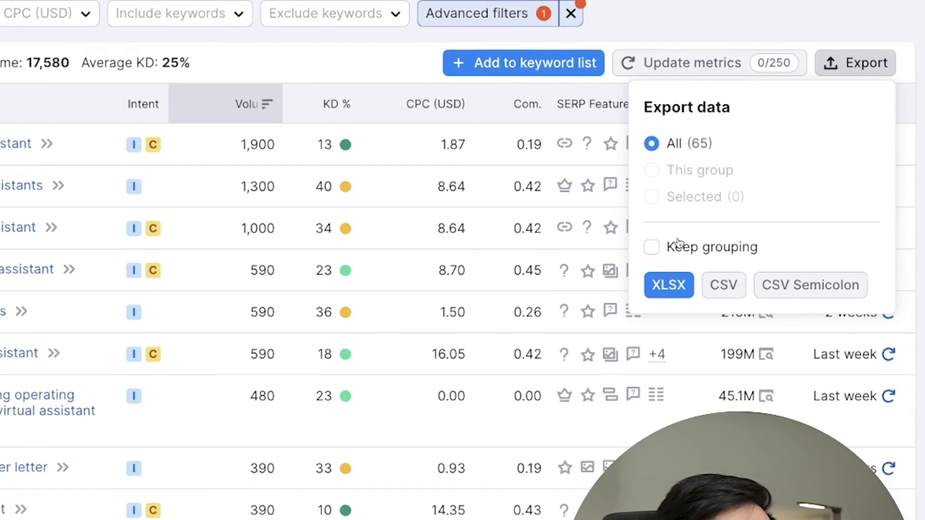
Export the 65 keywords as XLSX and view the spreadsheet full screen, checking a SERP features cell.
{"action": "left_click", "coordinate": [669, 285]}
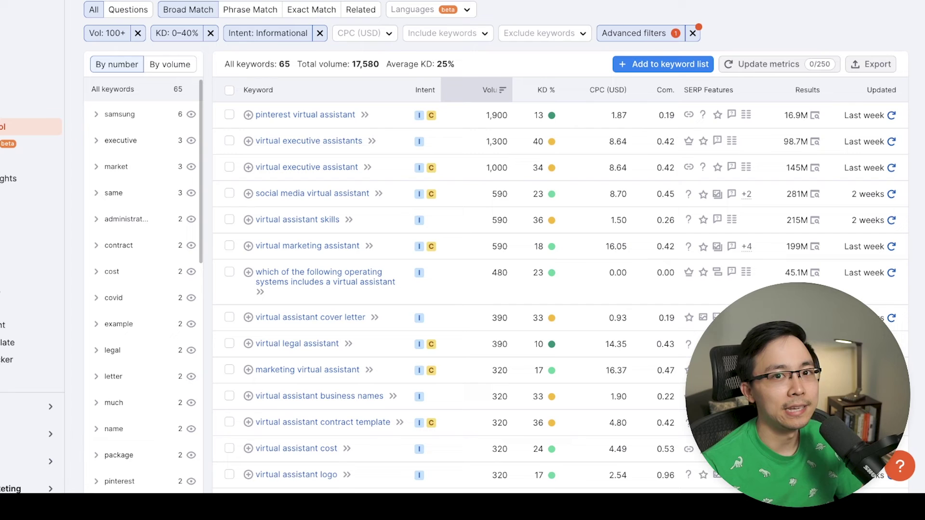
{"action": "key", "text": "ctrl+alt+Left"}
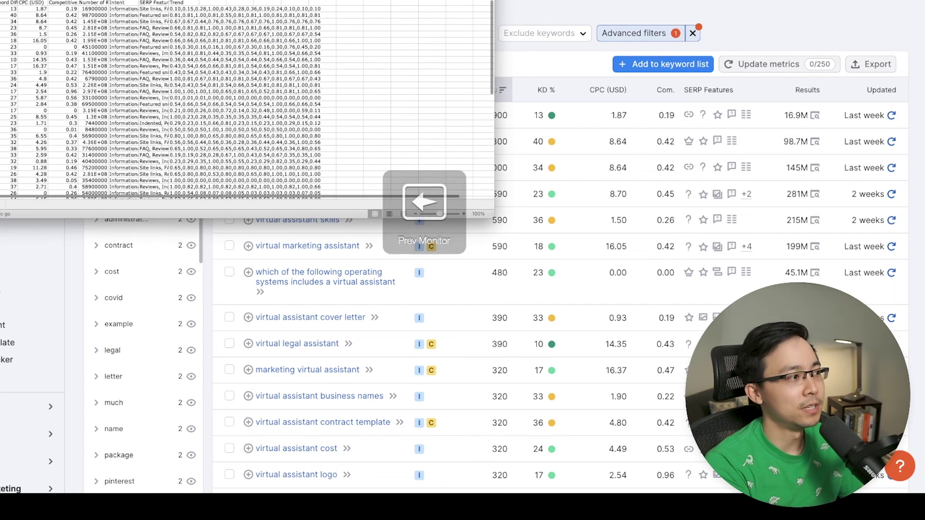
{"action": "key", "text": "ctrl+alt+Return"}
{"action": "left_click", "coordinate": [143, 47]}
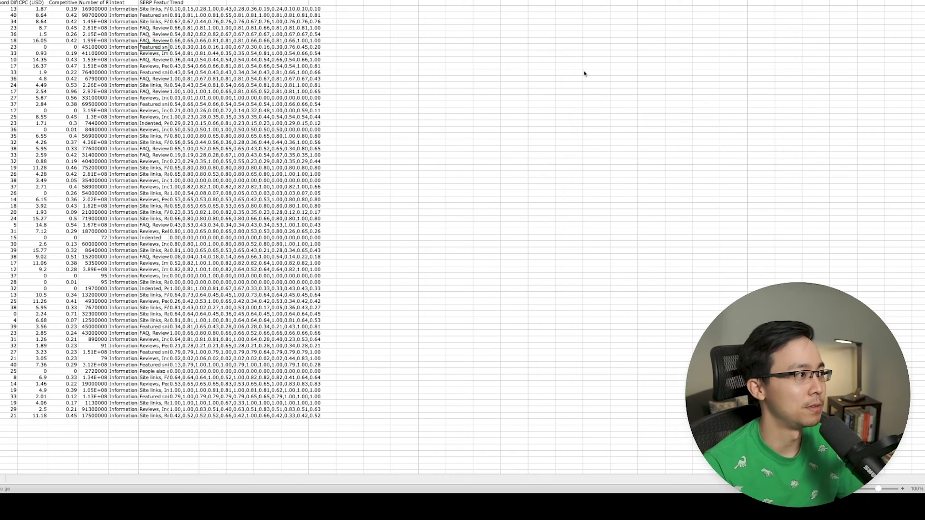
{"action": "left_click", "coordinate": [686, 134]}
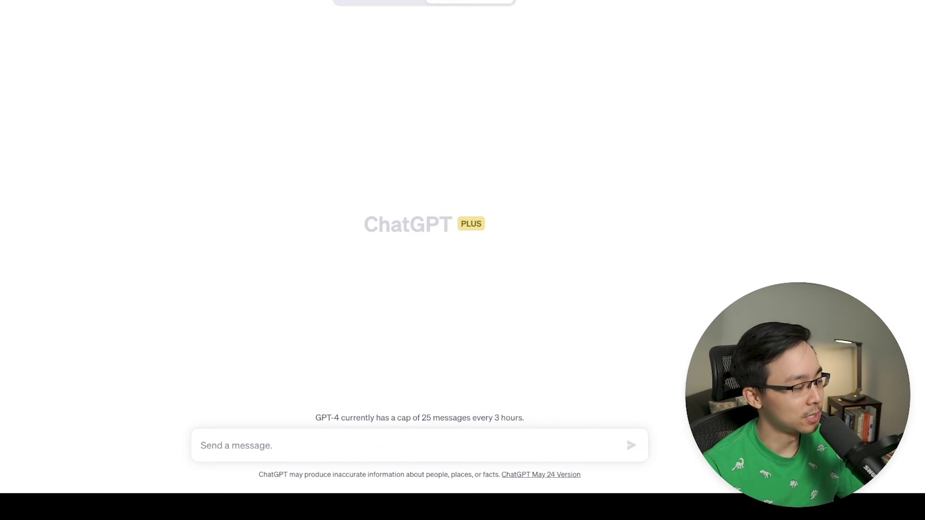
Paste the SEO-specialist prompt with keyword data and reword its opening and dataset phrasing.
{"action": "key", "text": "ctrl+v"}
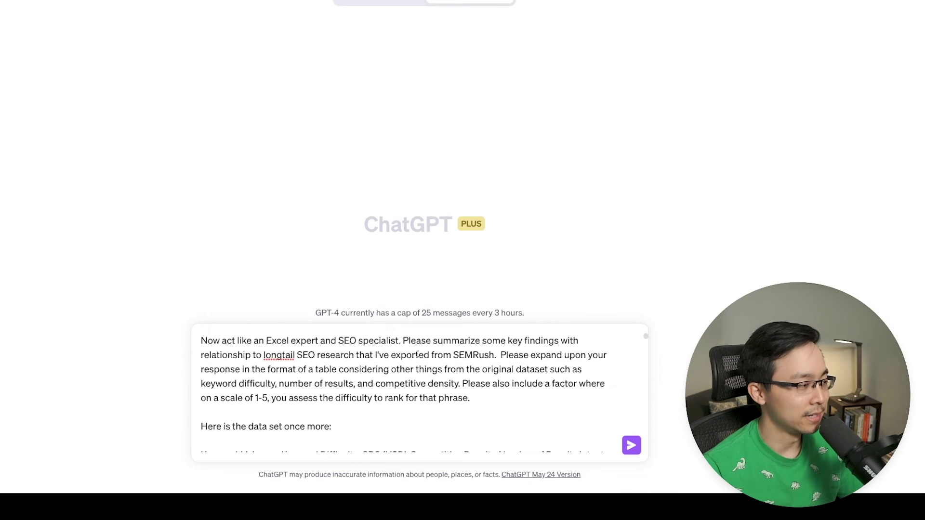
{"action": "left_click_drag", "start_coordinate": [201, 340], "coordinate": [225, 340]}
{"action": "type", "text": "A"}
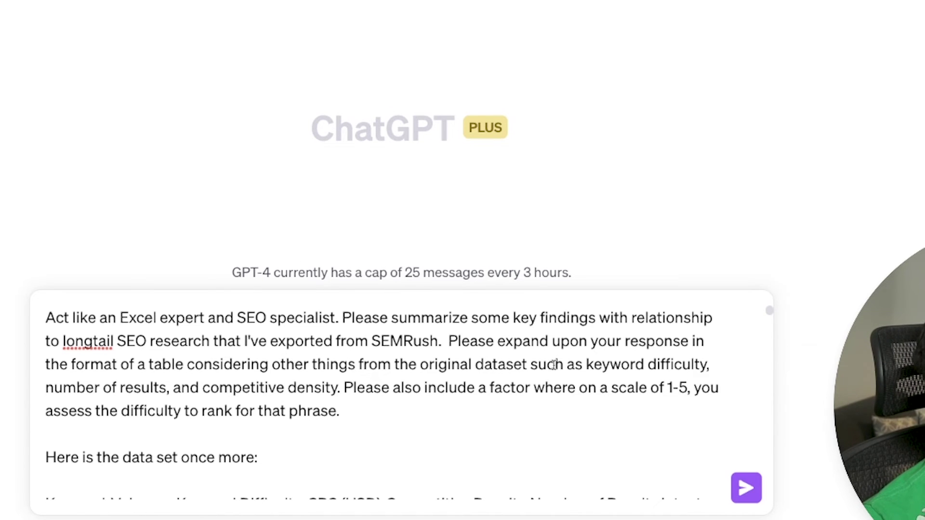
{"action": "left_click_drag", "start_coordinate": [563, 365], "coordinate": [272, 364]}
{"action": "type", "text": "factors such"}
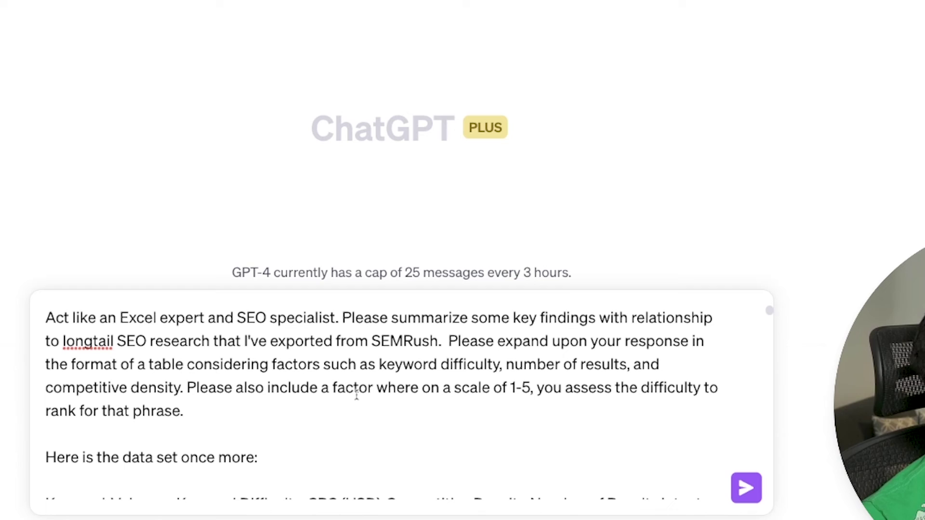
Add a request for 10 blog content ideas targeting the longtail phrases, then send.
{"action": "scroll", "coordinate": [356, 394], "scroll_direction": "down", "scroll_amount": 1}
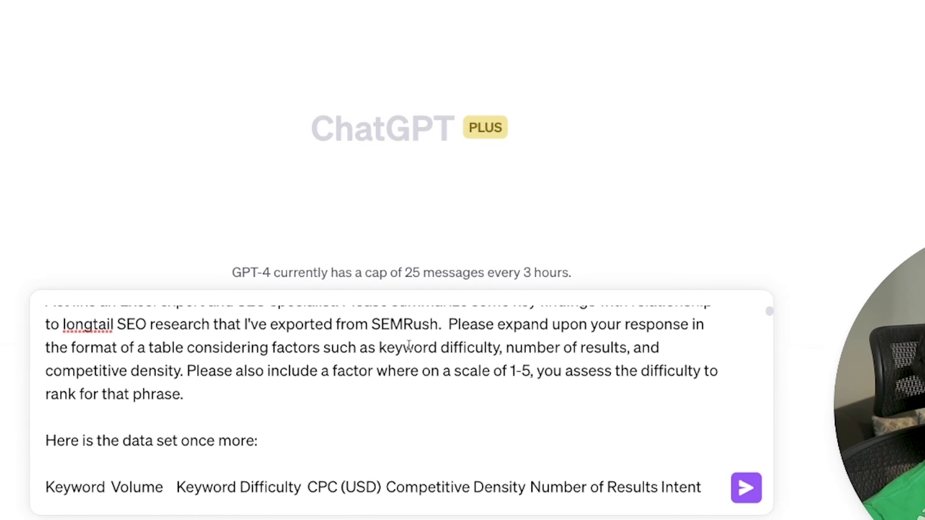
{"action": "scroll", "coordinate": [554, 398], "scroll_direction": "down", "scroll_amount": 2}
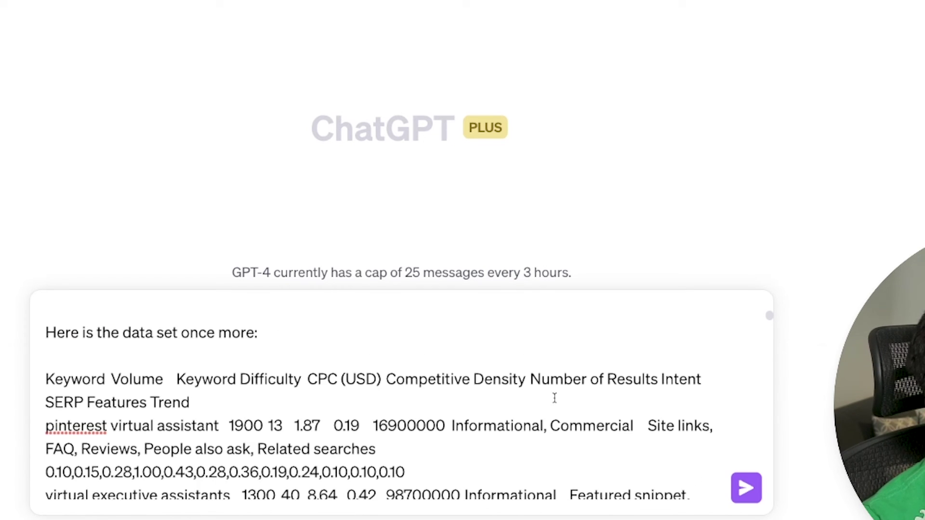
{"action": "scroll", "coordinate": [554, 398], "scroll_direction": "up", "scroll_amount": 3}
{"action": "left_click", "coordinate": [188, 410]}
{"action": "type", "text": "Lastly,"}
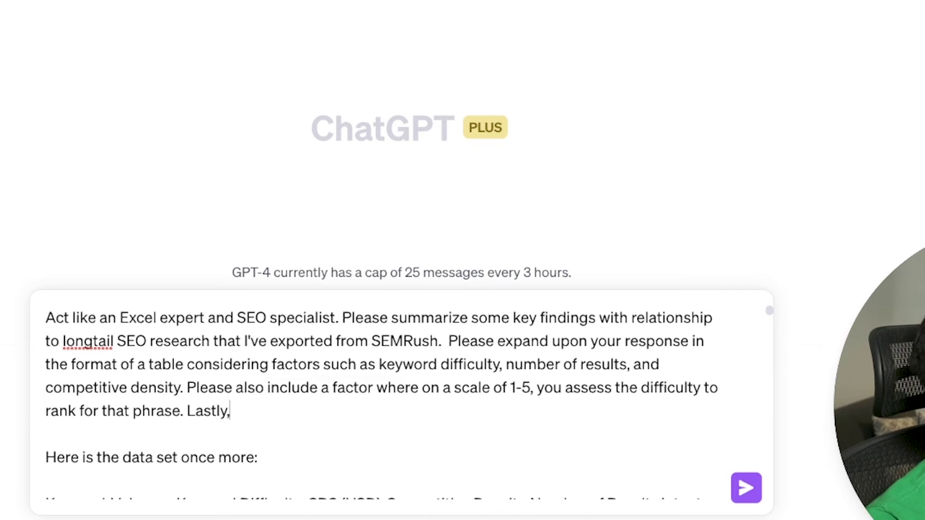
{"action": "type", "text": " please brainstorm 10"}
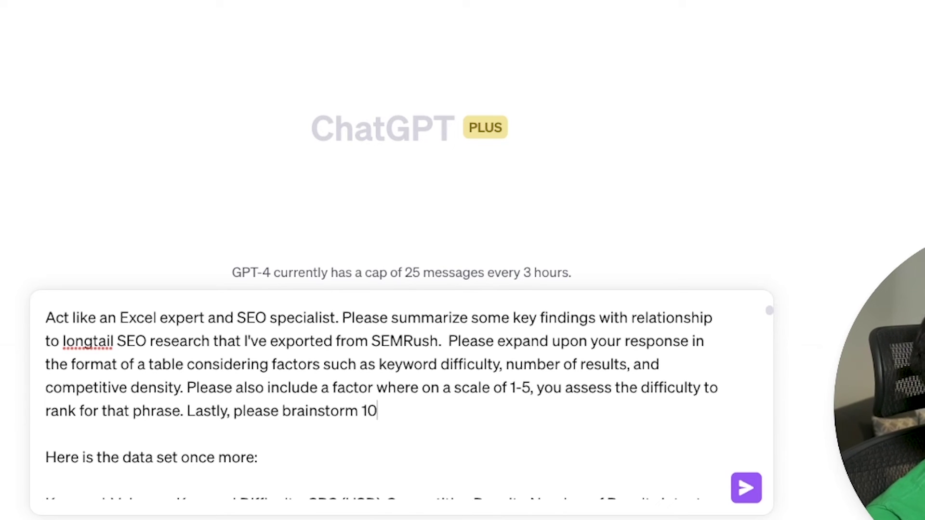
{"action": "type", "text": " content ideas for a blog "}
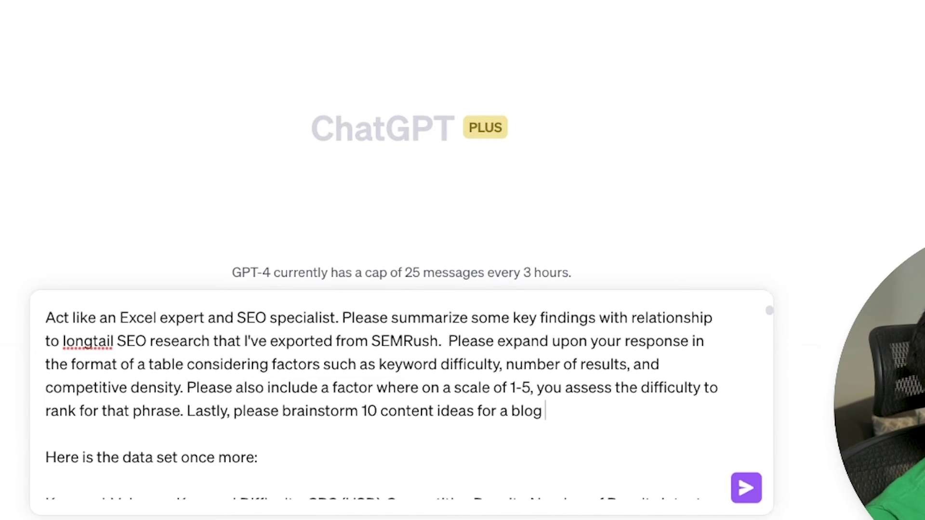
{"action": "type", "text": "targeting these l"}
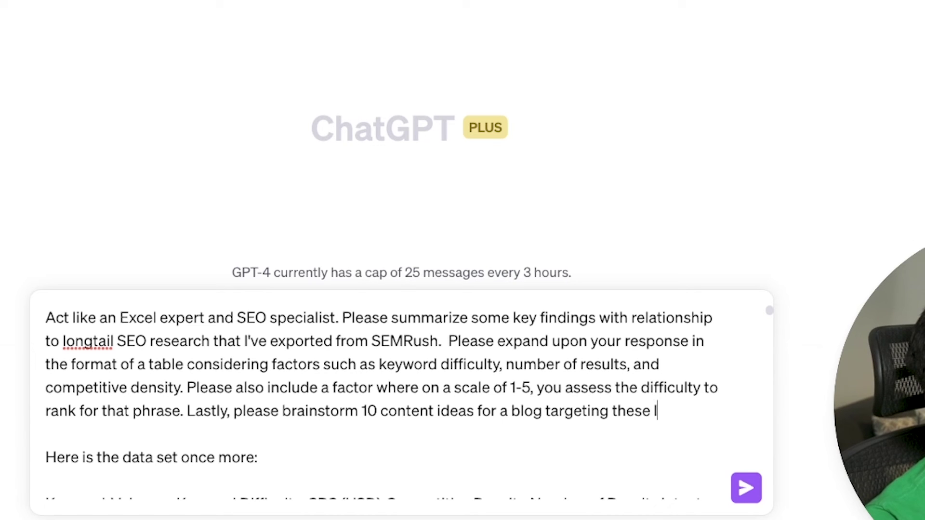
{"action": "type", "text": "ongtail phrases."}
{"action": "left_click_drag", "start_coordinate": [179, 447], "coordinate": [261, 447]}
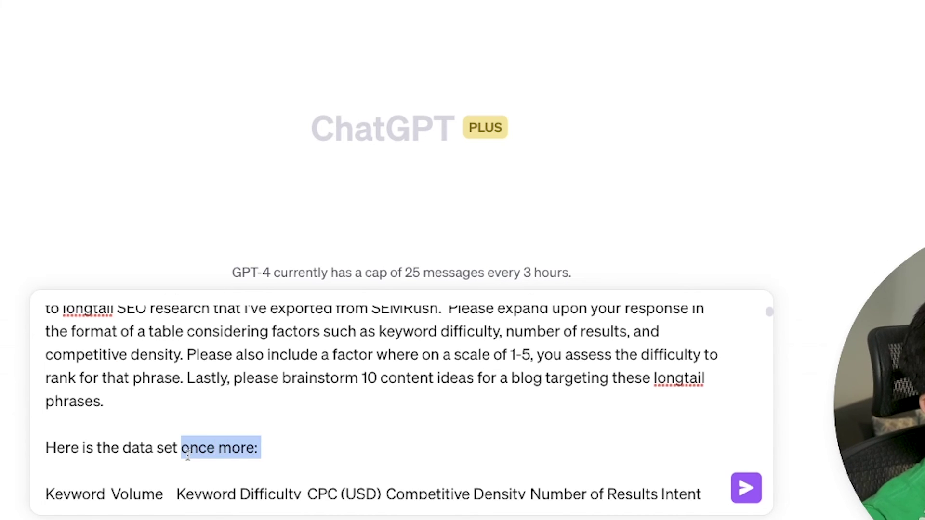
{"action": "type", "text": ":"}
{"action": "scroll", "coordinate": [436, 421], "scroll_direction": "down", "scroll_amount": 10}
{"action": "left_click", "coordinate": [746, 488]}
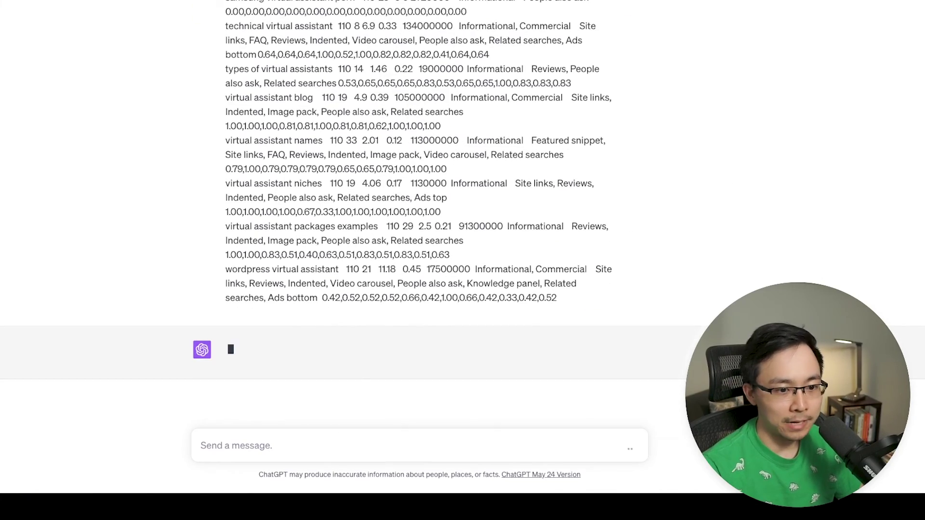
Review the streaming reply table, highlighting values such as 8.64 CPC, 0.42 density and 98700000 results.
{"action": "scroll", "coordinate": [419, 217], "scroll_direction": "up", "scroll_amount": 15}
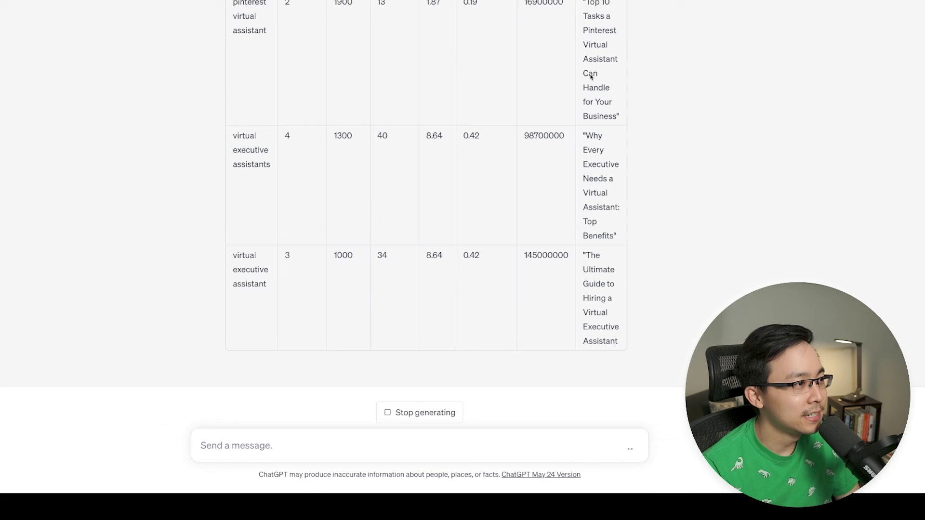
{"action": "scroll", "coordinate": [621, 46], "scroll_direction": "up", "scroll_amount": 4}
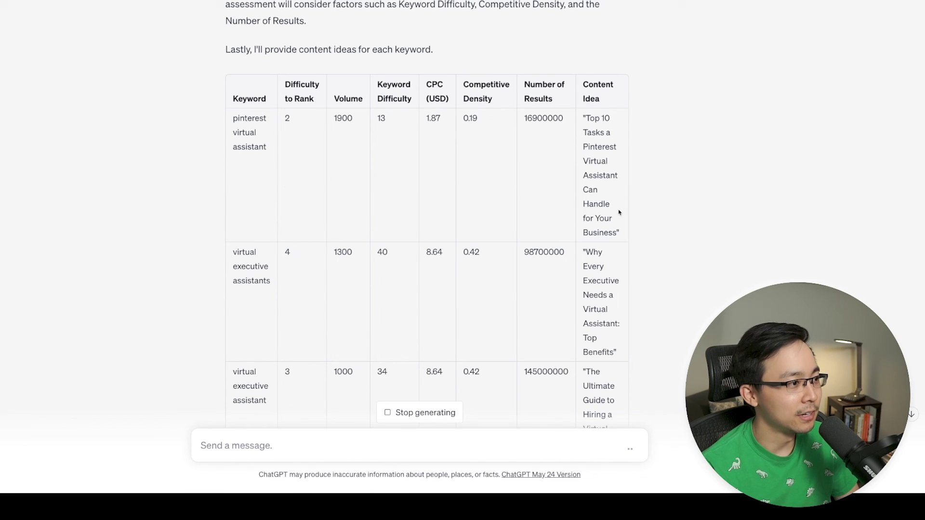
{"action": "scroll", "coordinate": [583, 200], "scroll_direction": "down", "scroll_amount": 3}
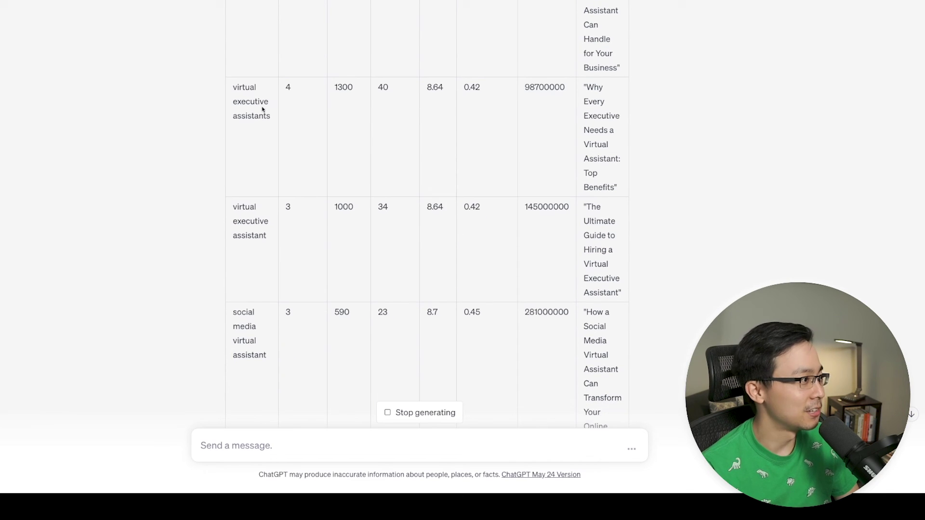
{"action": "scroll", "coordinate": [313, 103], "scroll_direction": "up", "scroll_amount": 1}
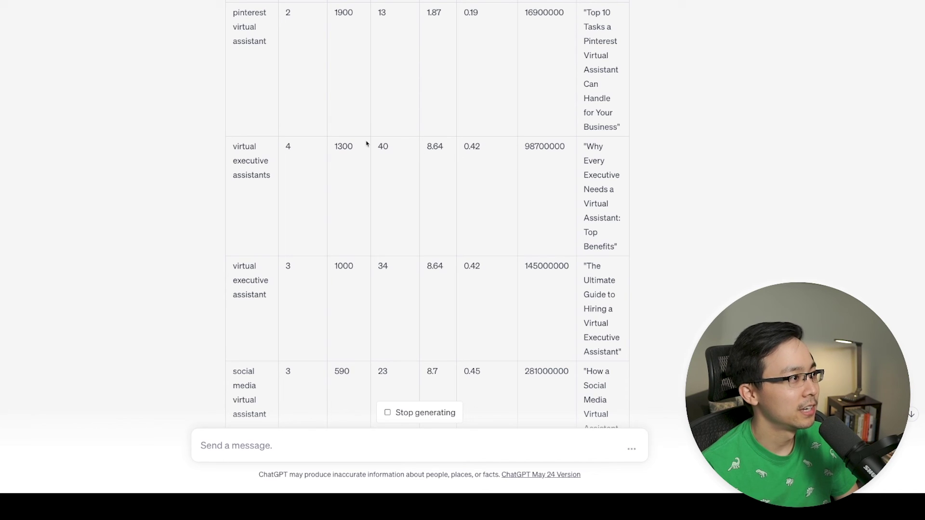
{"action": "left_click_drag", "start_coordinate": [445, 136], "coordinate": [417, 136]}
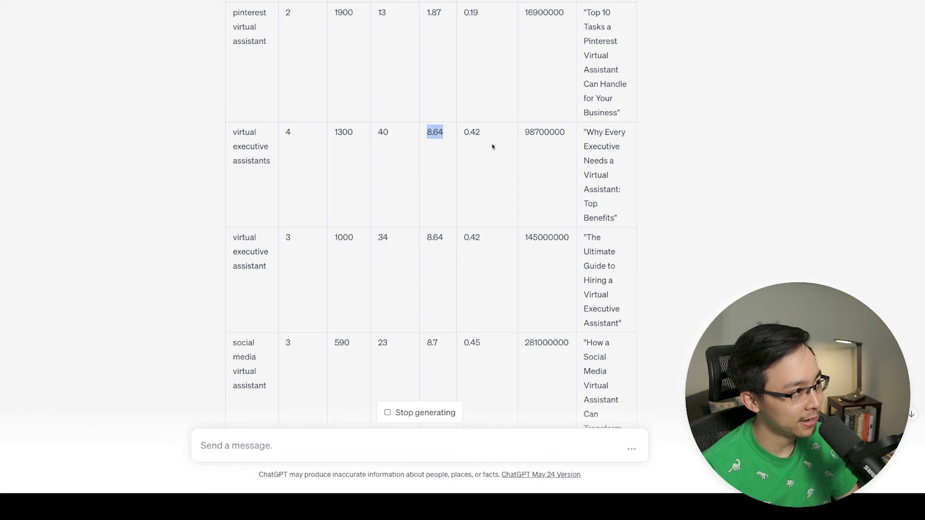
{"action": "double_click", "coordinate": [472, 133]}
{"action": "left_click", "coordinate": [461, 142]}
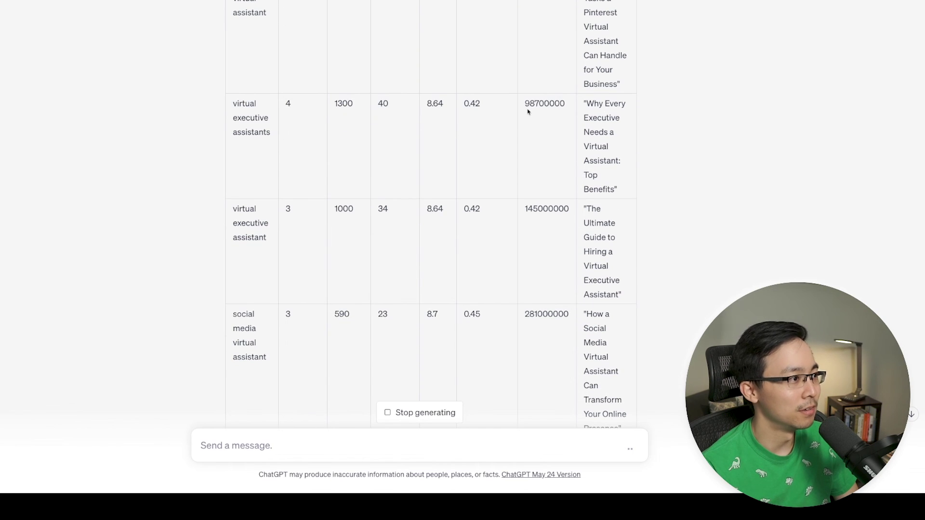
{"action": "double_click", "coordinate": [535, 105]}
{"action": "left_click", "coordinate": [572, 107]}
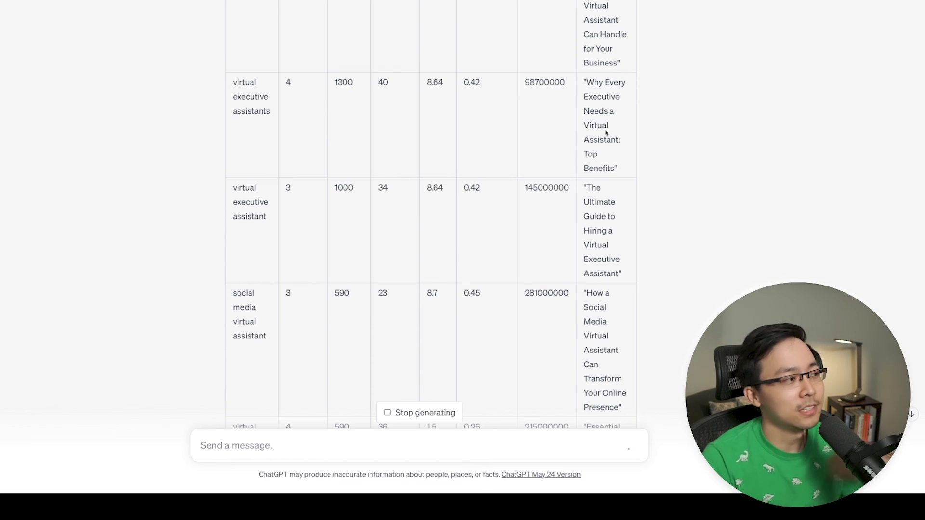
{"action": "scroll", "coordinate": [527, 150], "scroll_direction": "down", "scroll_amount": 1}
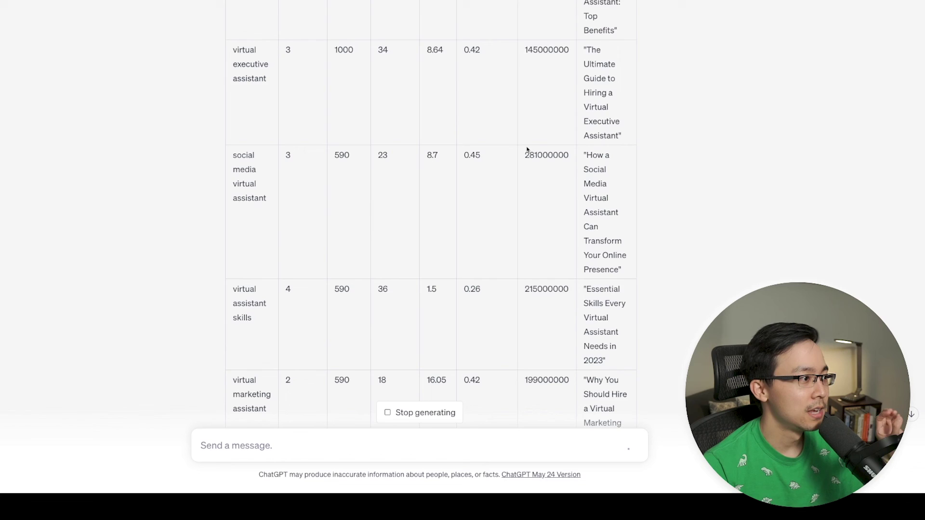